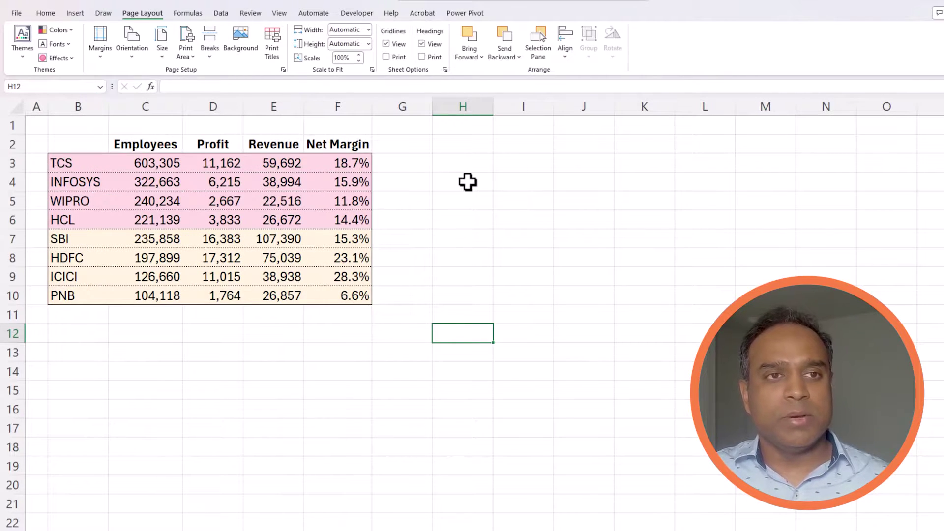
Step: Insert a blank 2-D bubble chart and place it beside the company table, starting around cell G2
{"action": "left_click", "coordinate": [497, 178]}
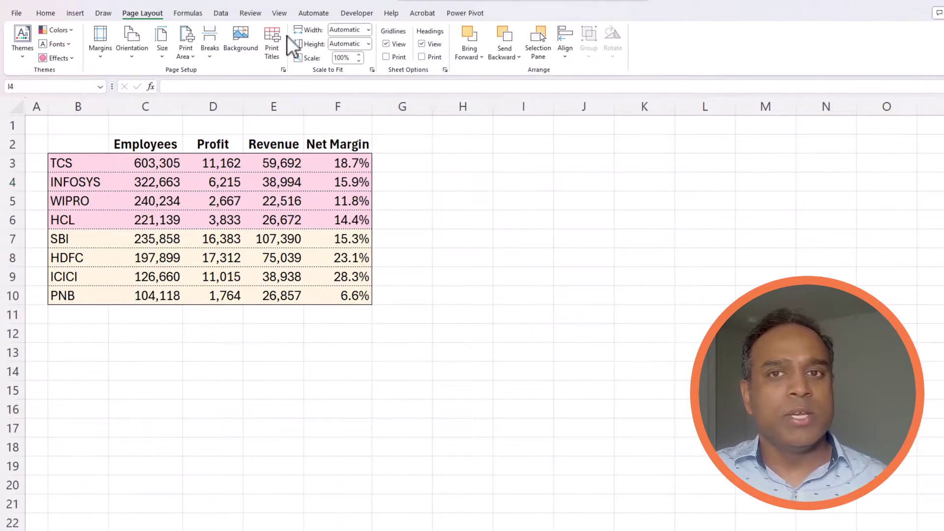
{"action": "left_click", "coordinate": [461, 164]}
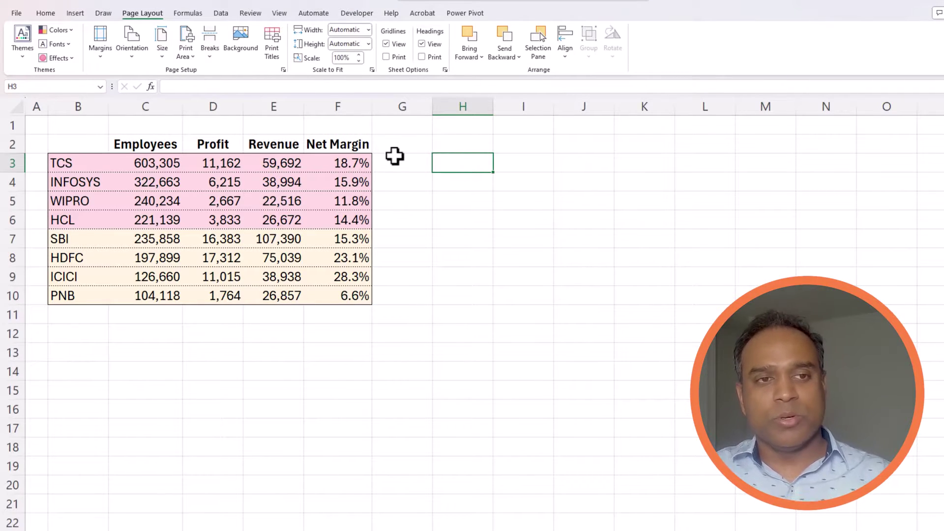
{"action": "left_click", "coordinate": [76, 13]}
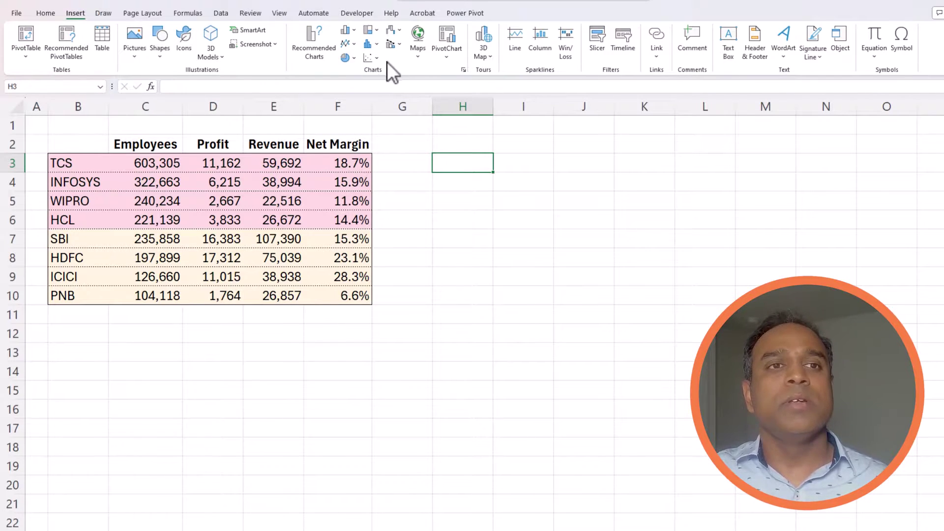
{"action": "left_click", "coordinate": [375, 58]}
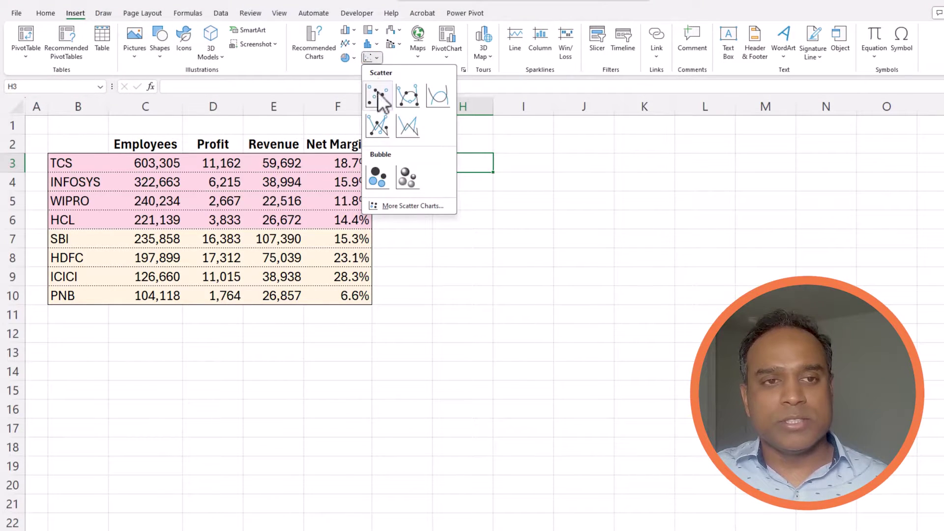
{"action": "left_click", "coordinate": [385, 172]}
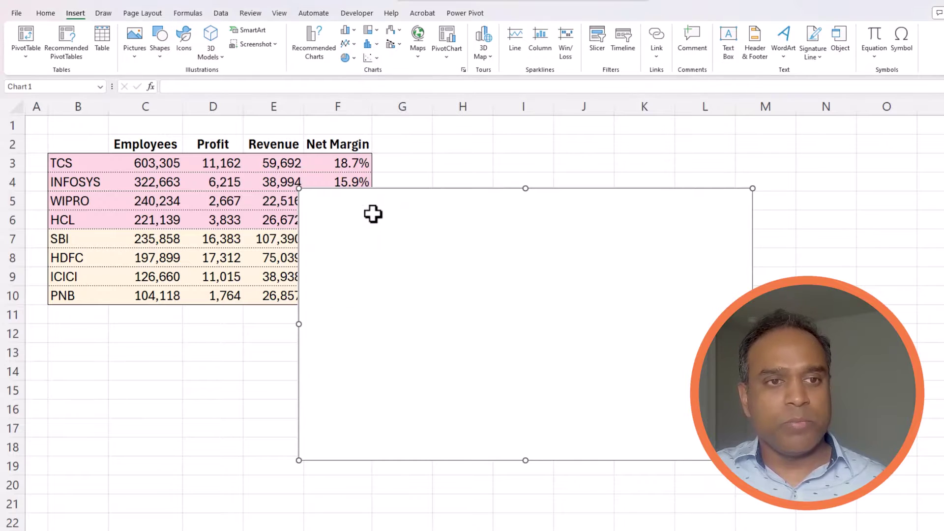
{"action": "left_click_drag", "start_coordinate": [407, 196], "coordinate": [488, 142]}
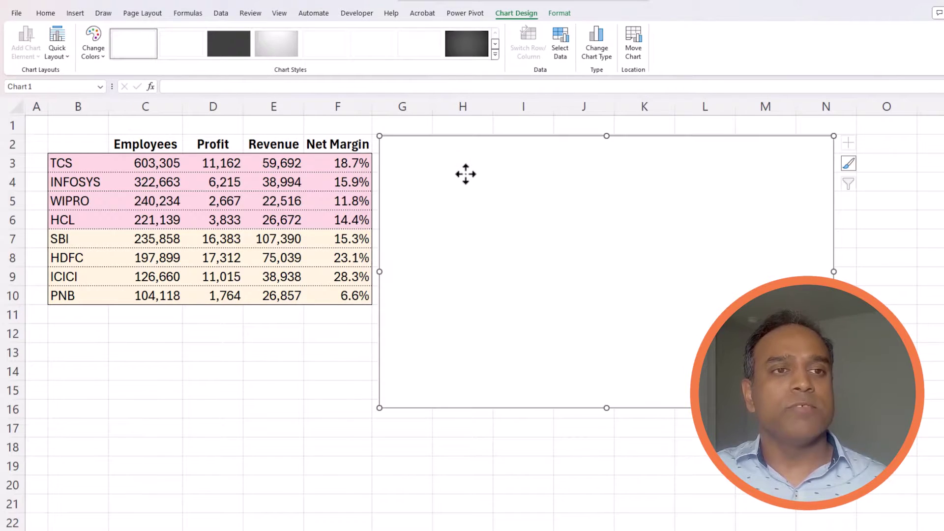
Step: Add a chart series named TECH with the four tech companies' revenue, E3:E6, as its X values
{"action": "right_click", "coordinate": [480, 206]}
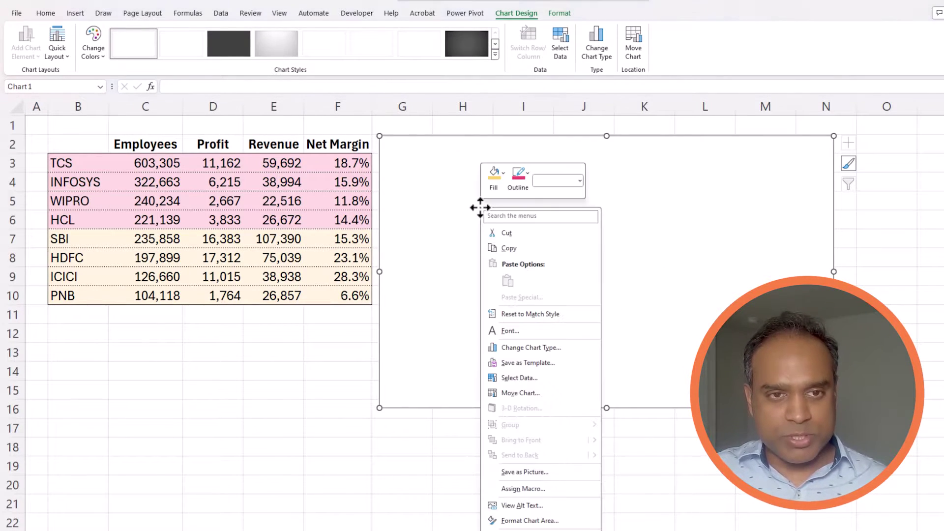
{"action": "left_click", "coordinate": [518, 377]}
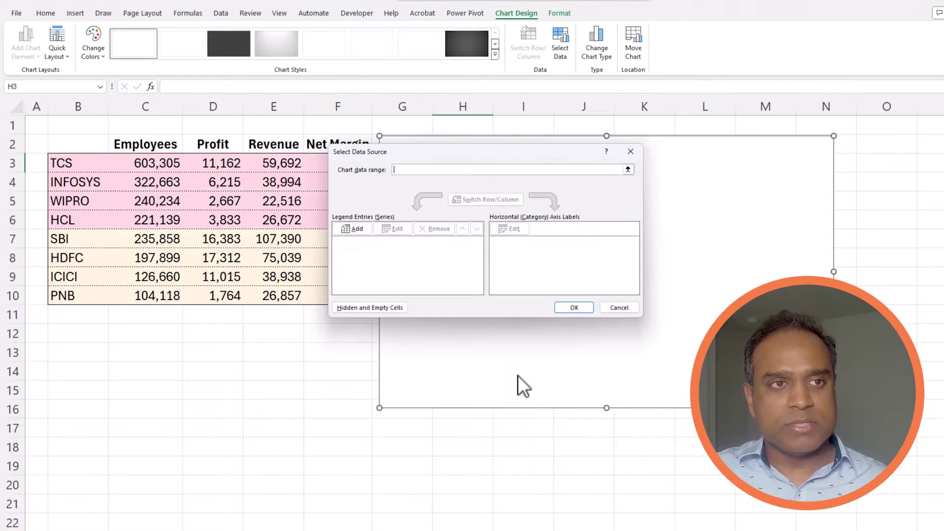
{"action": "left_click", "coordinate": [354, 229]}
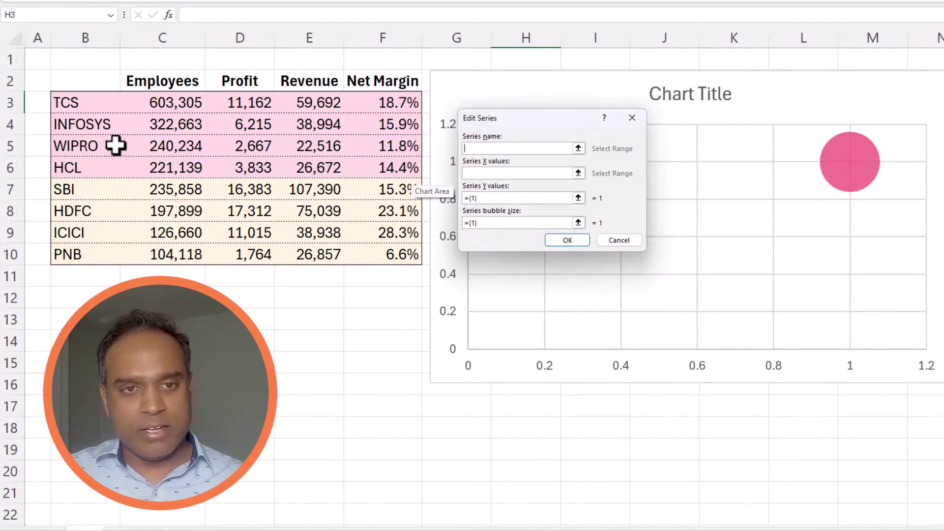
{"action": "type", "text": "TECH"}
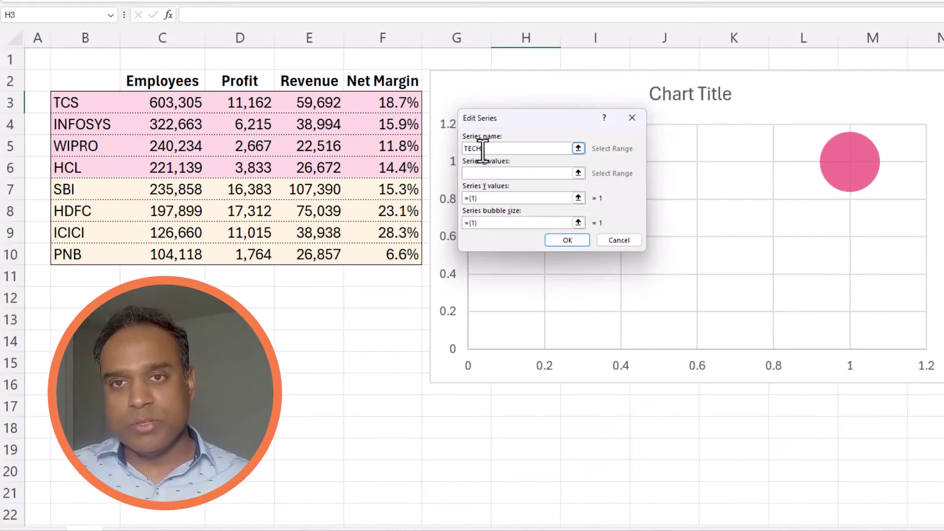
{"action": "left_click", "coordinate": [499, 174]}
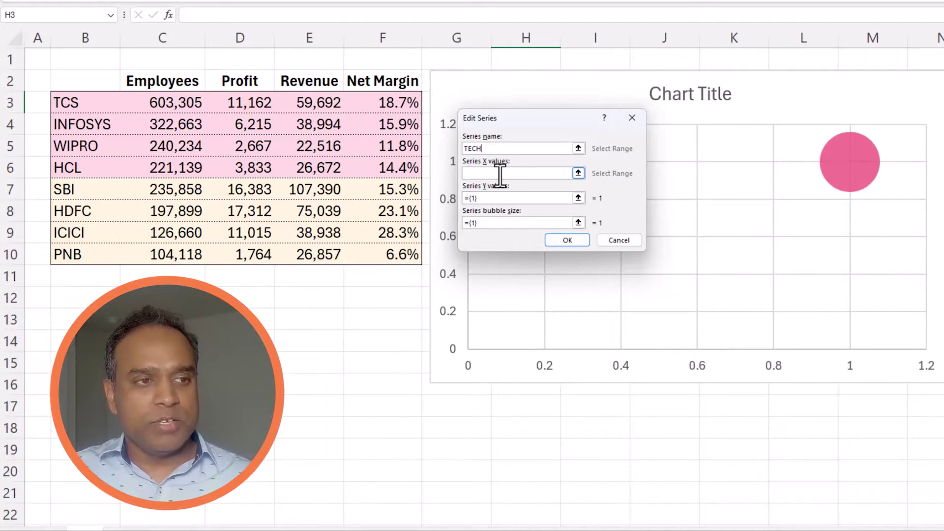
{"action": "left_click", "coordinate": [578, 173]}
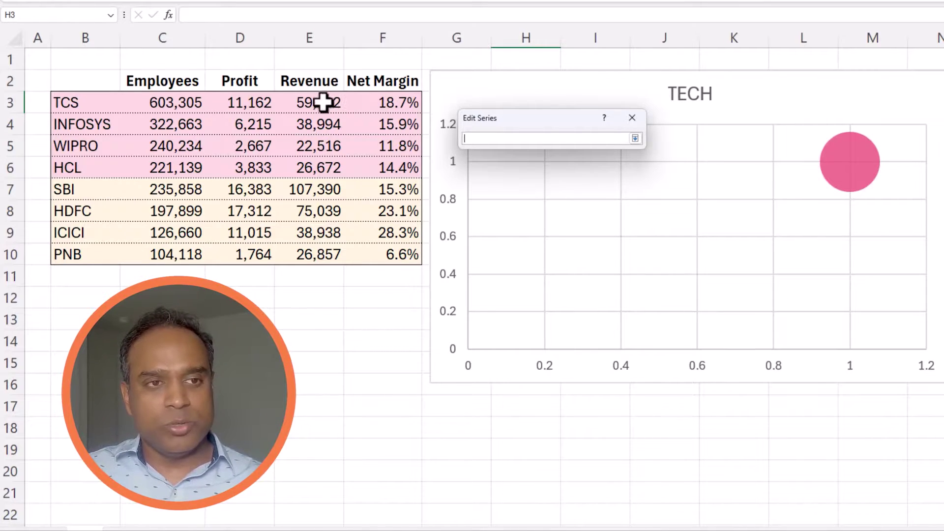
{"action": "left_click_drag", "start_coordinate": [319, 101], "coordinate": [316, 165]}
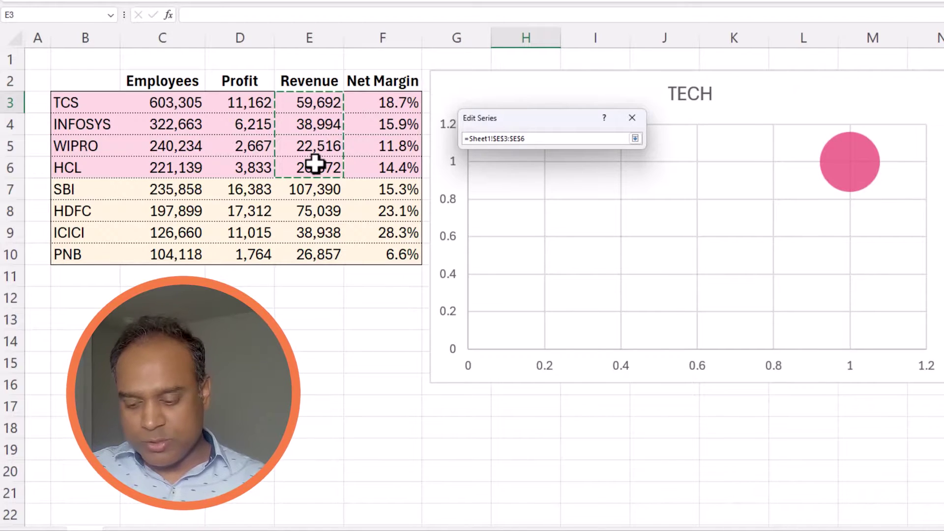
{"action": "key", "text": "Return"}
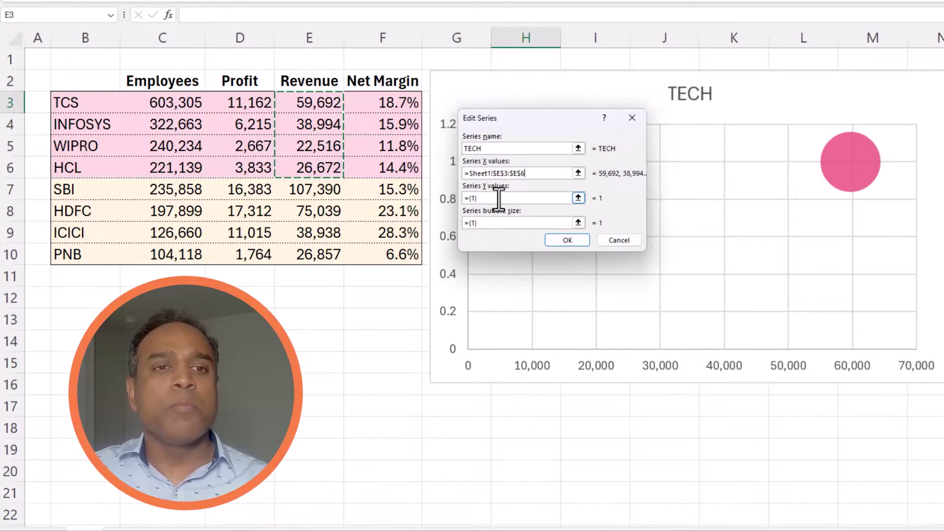
Step: Set the TECH series' Y values to net margin F3:F6 and its bubble size to employees C3:C6, and apply the data source
{"action": "left_click", "coordinate": [565, 198]}
{"action": "left_click_drag", "start_coordinate": [400, 96], "coordinate": [408, 166]}
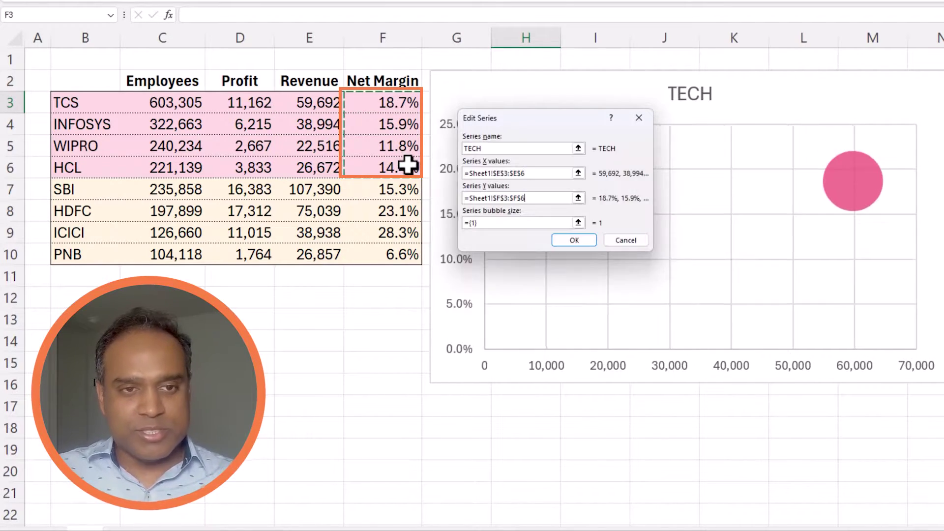
{"action": "left_click_drag", "start_coordinate": [502, 222], "coordinate": [450, 219]}
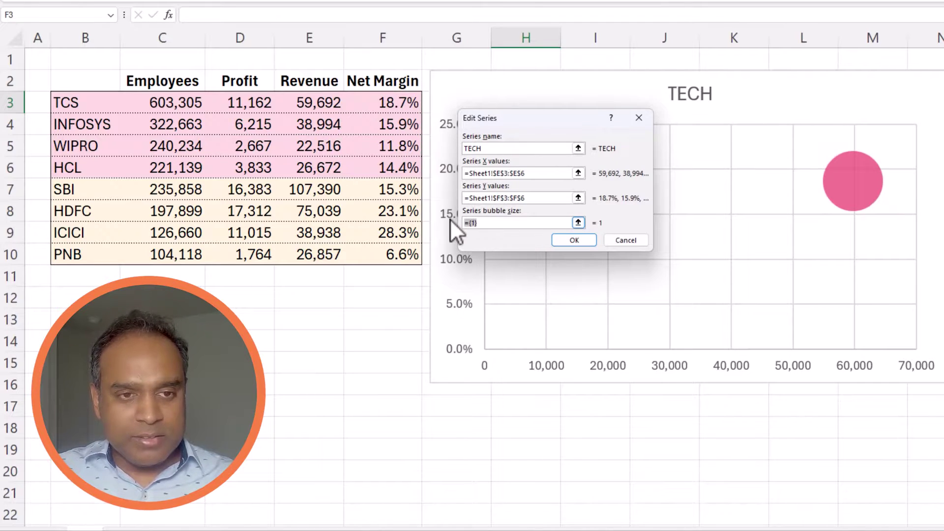
{"action": "key", "text": "BackSpace"}
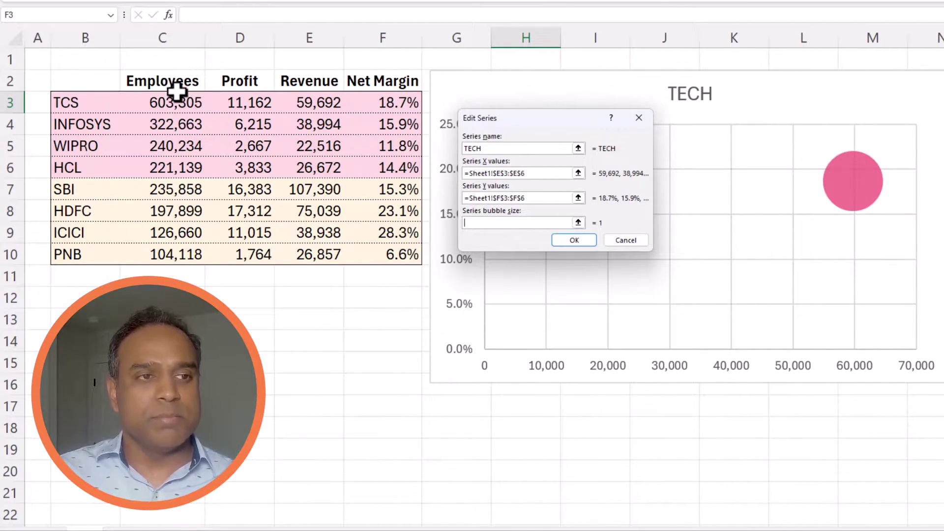
{"action": "left_click_drag", "start_coordinate": [177, 92], "coordinate": [166, 168]}
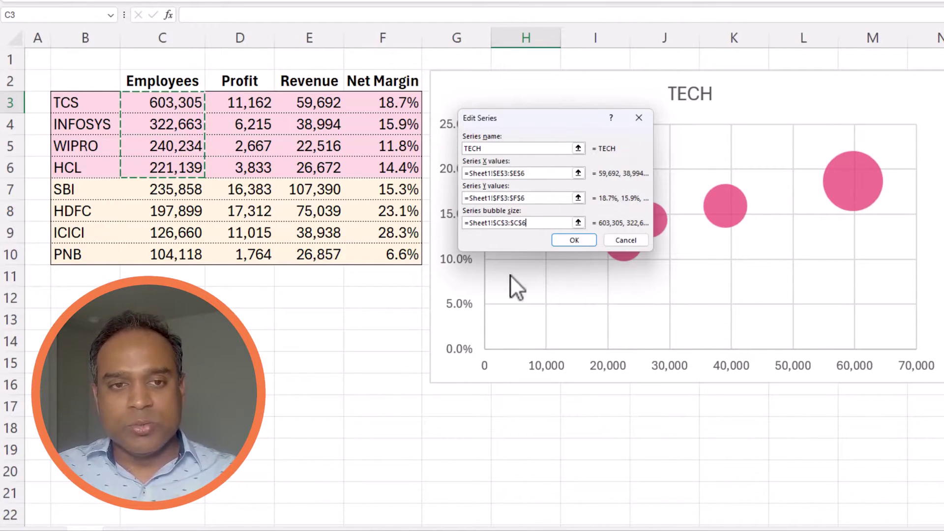
{"action": "left_click", "coordinate": [575, 240]}
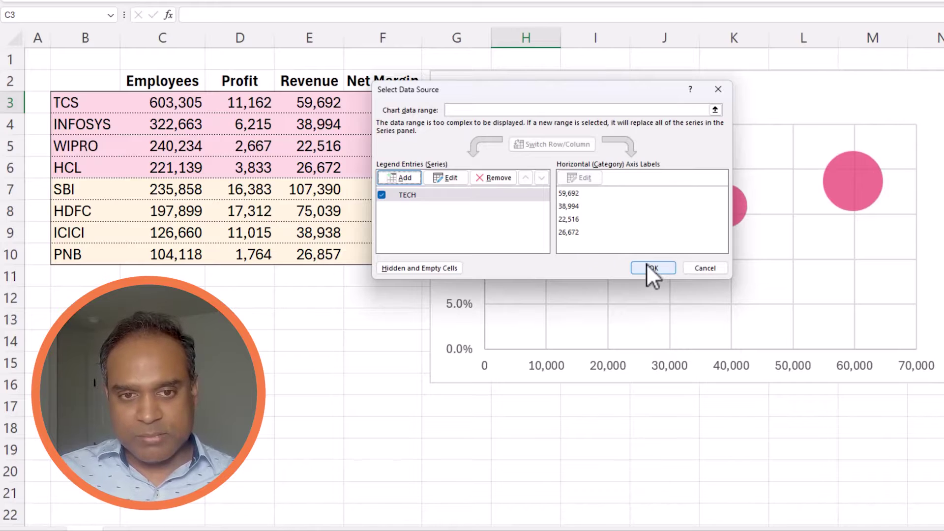
{"action": "left_click", "coordinate": [652, 268]}
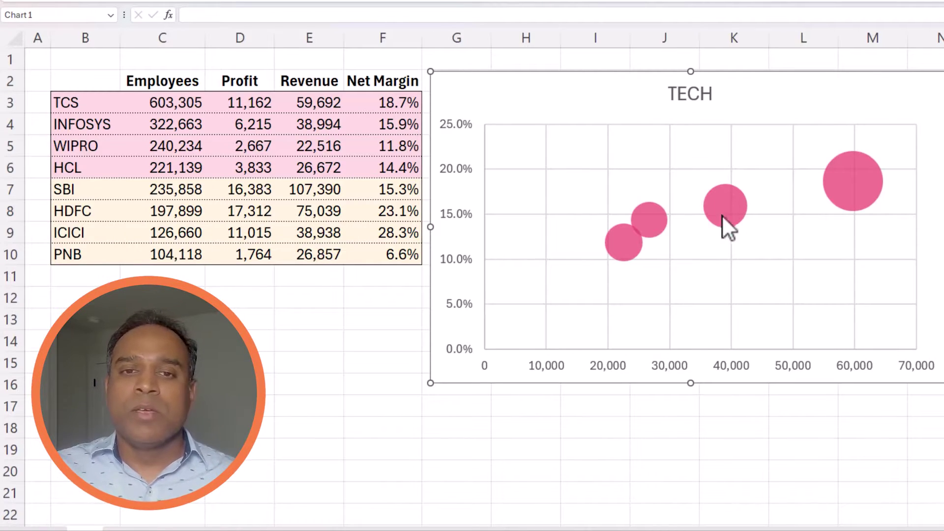
{"action": "mouse_move", "coordinate": [727, 211]}
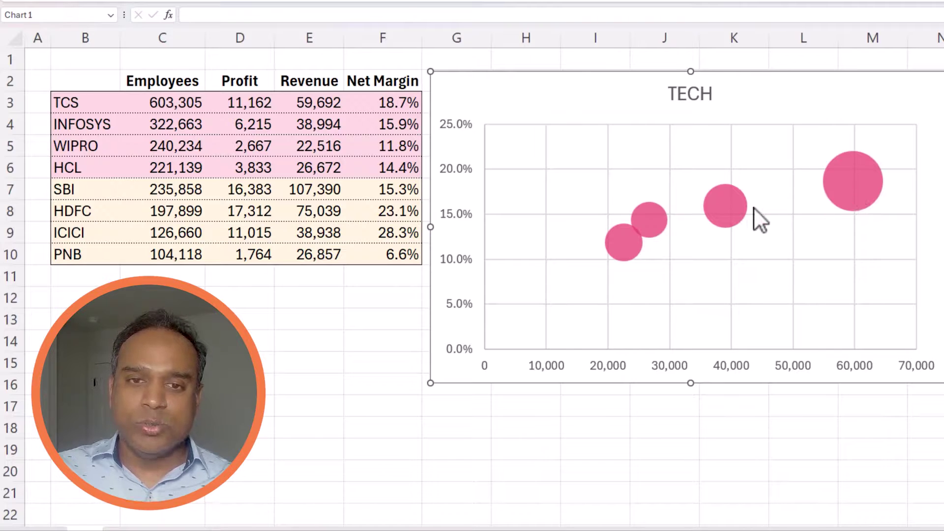
{"action": "mouse_move", "coordinate": [850, 193]}
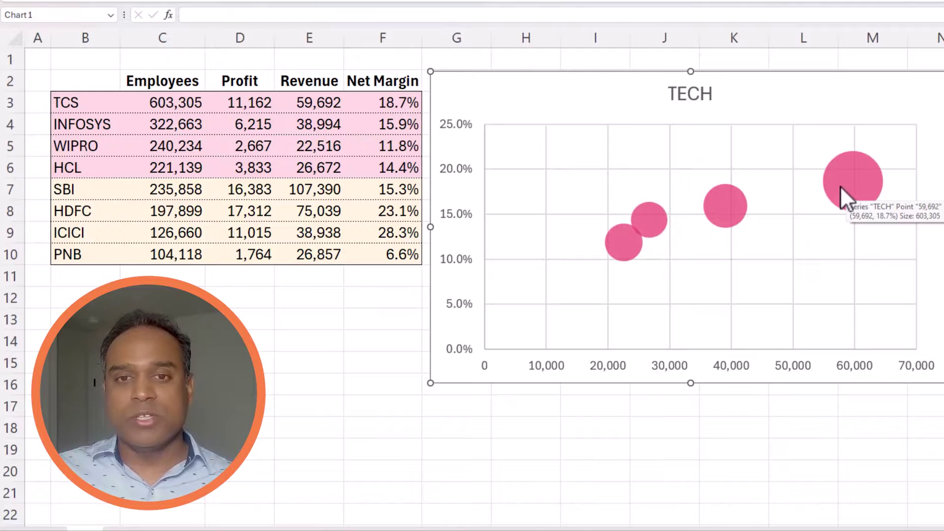
{"action": "left_click", "coordinate": [183, 106]}
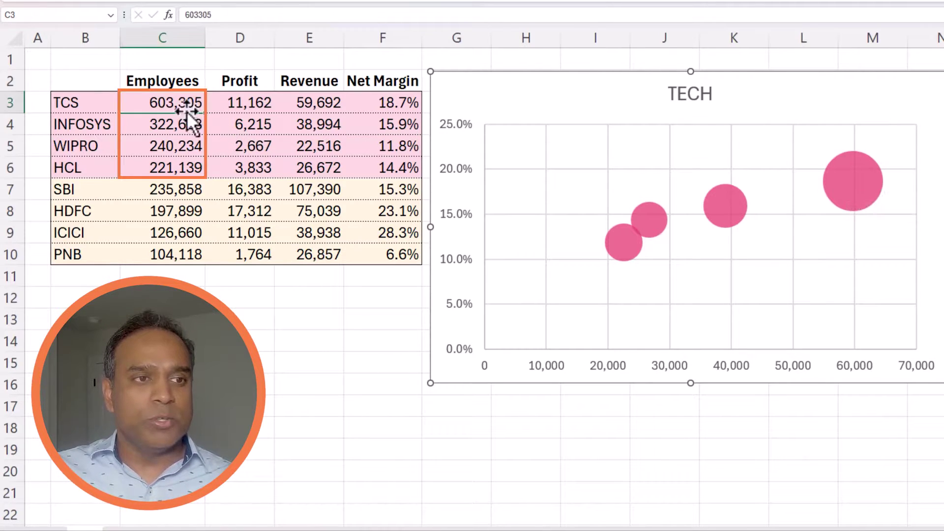
{"action": "left_click_drag", "start_coordinate": [182, 104], "coordinate": [177, 173]}
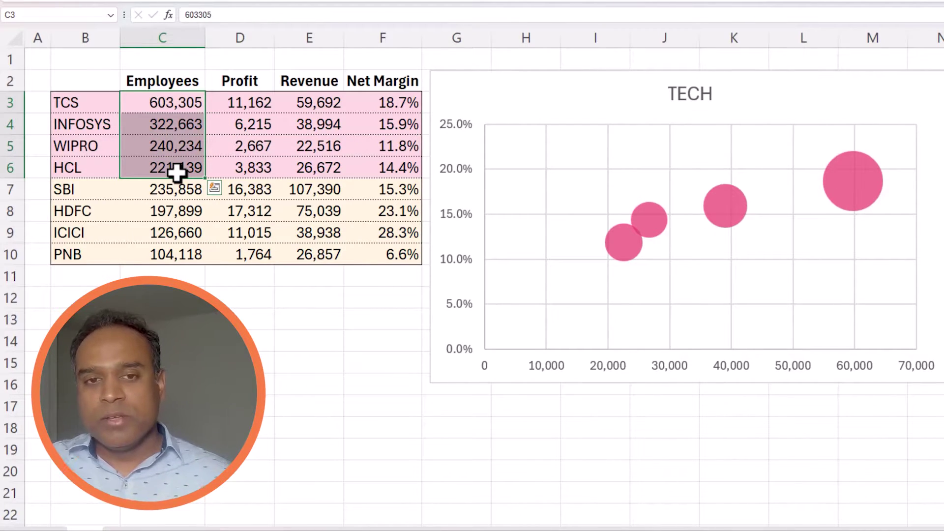
Step: Add a second chart series named BANK with the four banks' revenue, E7:E10, as its X values
{"action": "right_click", "coordinate": [615, 173]}
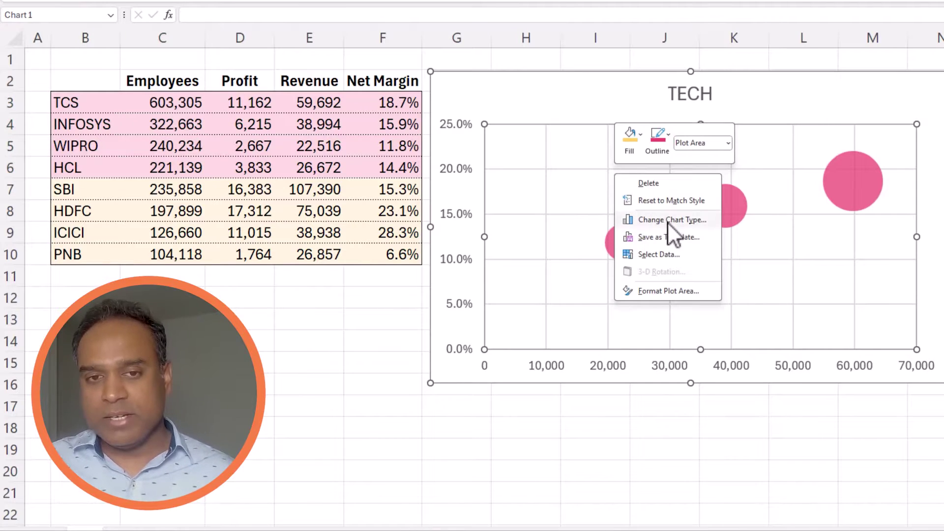
{"action": "left_click", "coordinate": [672, 254]}
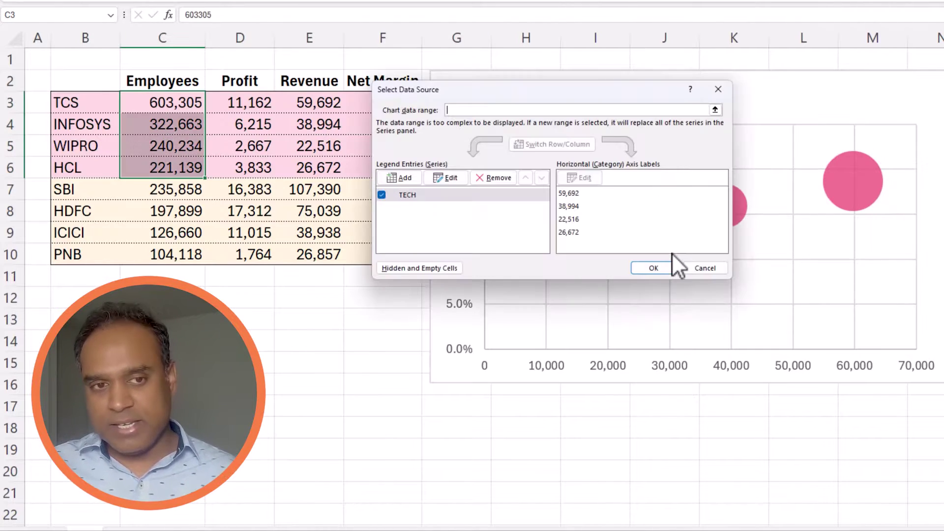
{"action": "left_click", "coordinate": [413, 178]}
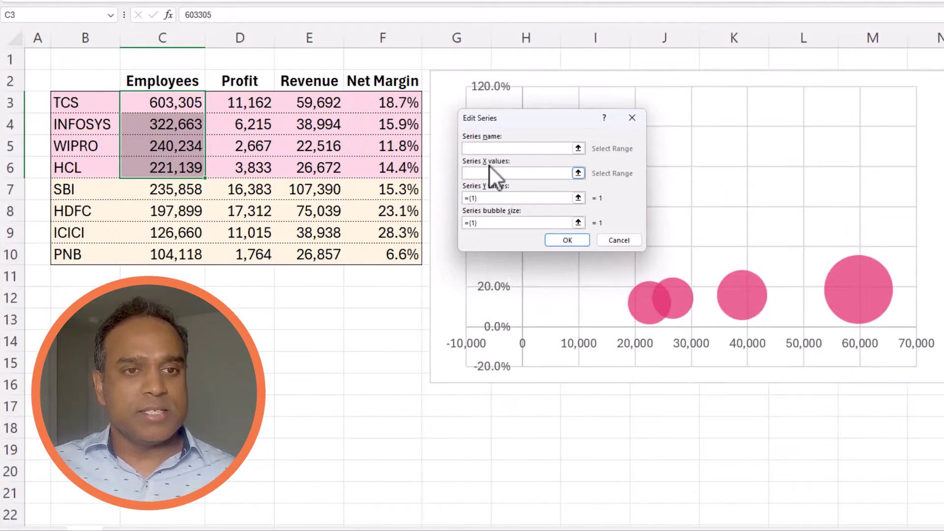
{"action": "left_click", "coordinate": [493, 148]}
{"action": "type", "text": "BSAN"}
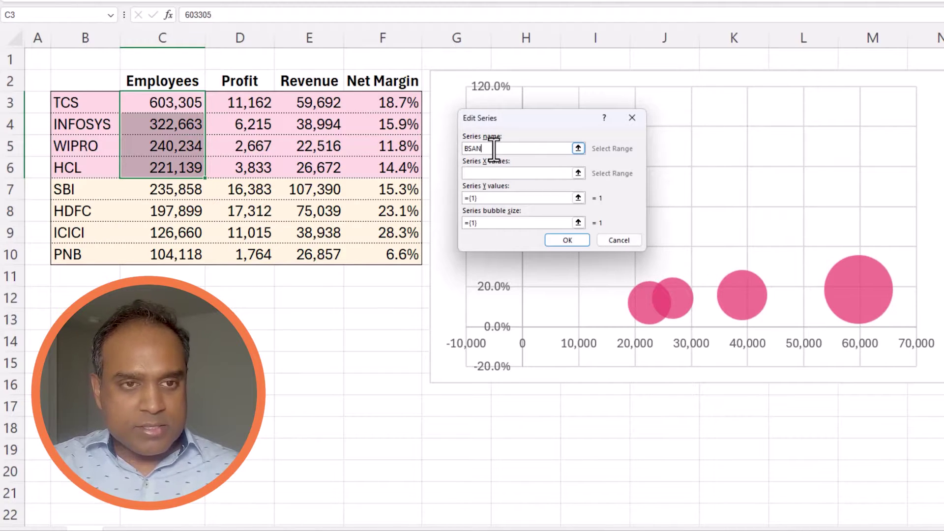
{"action": "key", "text": "BackSpace"}
{"action": "key", "text": "BackSpace"}
{"action": "key", "text": "BackSpace"}
{"action": "type", "text": "ANK"}
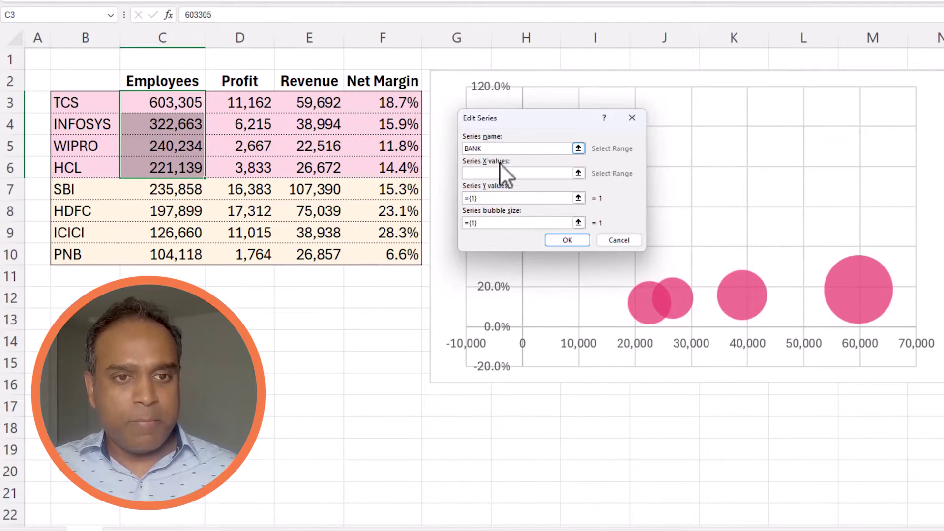
{"action": "left_click", "coordinate": [500, 173]}
{"action": "left_click_drag", "start_coordinate": [310, 189], "coordinate": [319, 252]}
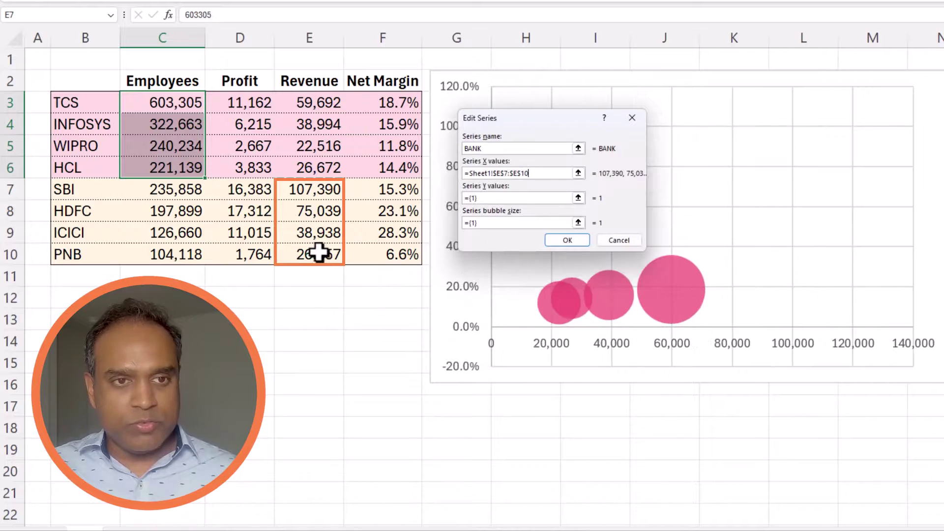
Step: Set the BANK series' Y values to net margin F7:F10 and its bubble size to employees C7:C10, and accept the series
{"action": "left_click", "coordinate": [489, 199]}
{"action": "key", "text": "BackSpace"}
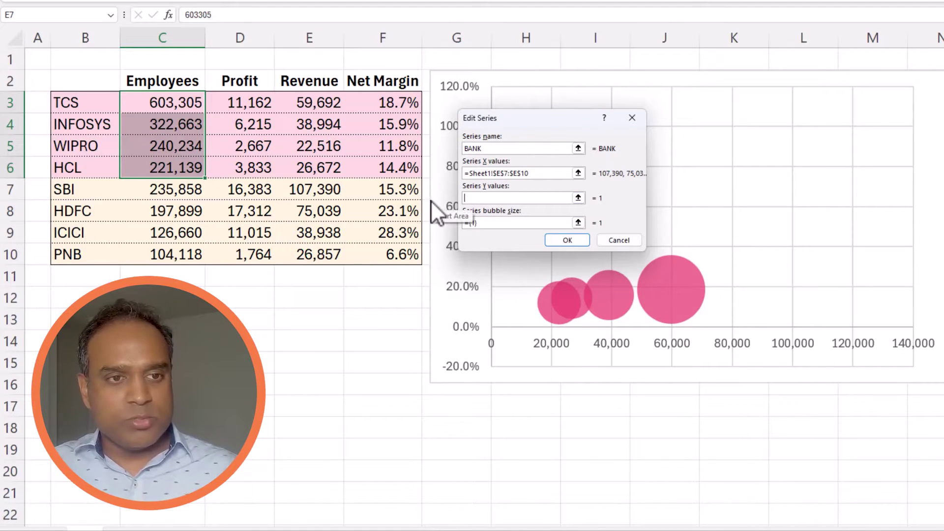
{"action": "left_click_drag", "start_coordinate": [392, 186], "coordinate": [400, 251]}
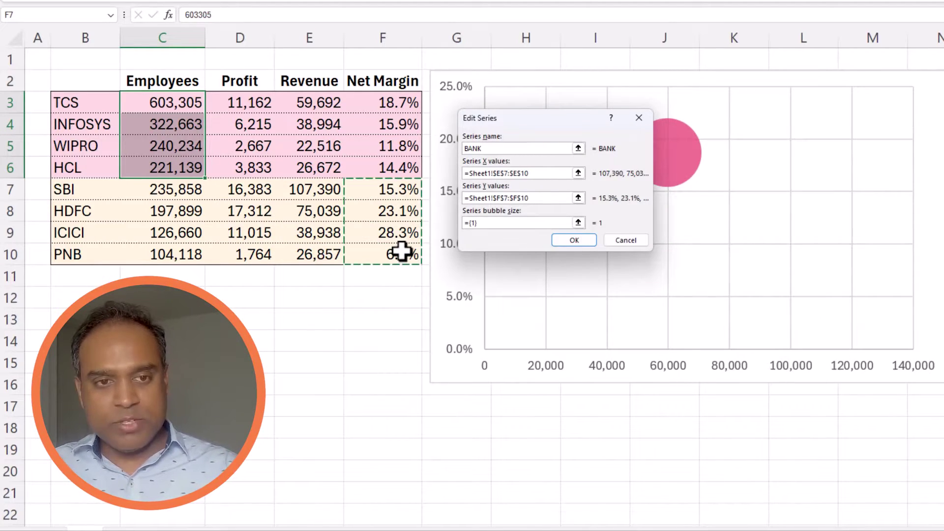
{"action": "left_click", "coordinate": [530, 223]}
{"action": "key", "text": "BackSpace"}
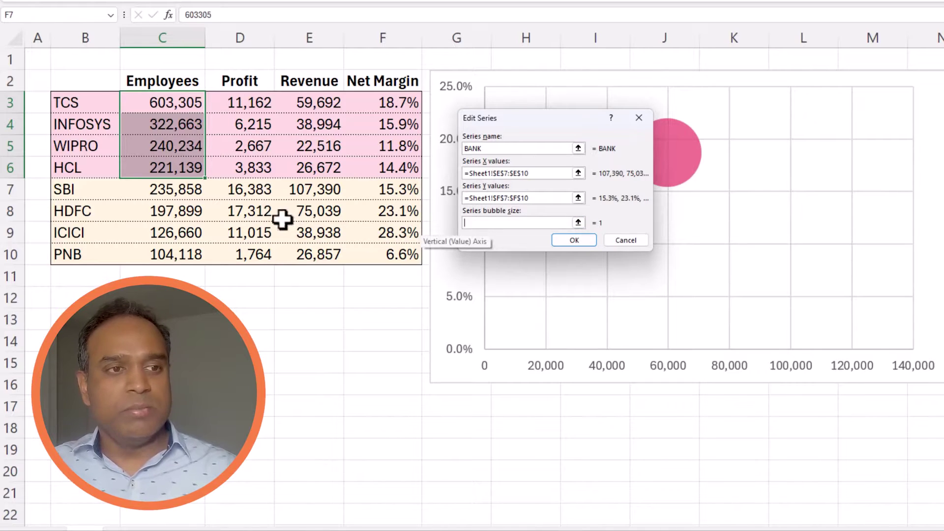
{"action": "left_click_drag", "start_coordinate": [164, 187], "coordinate": [168, 253]}
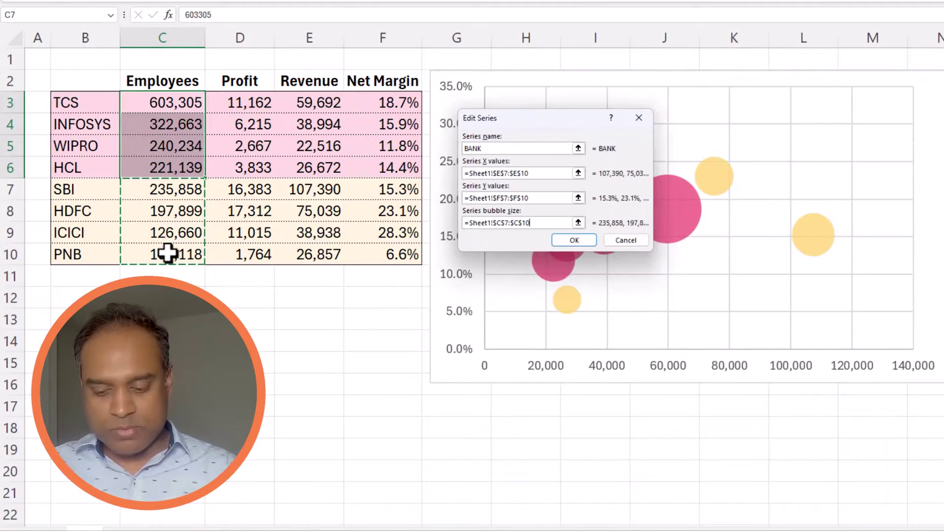
{"action": "key", "text": "Return"}
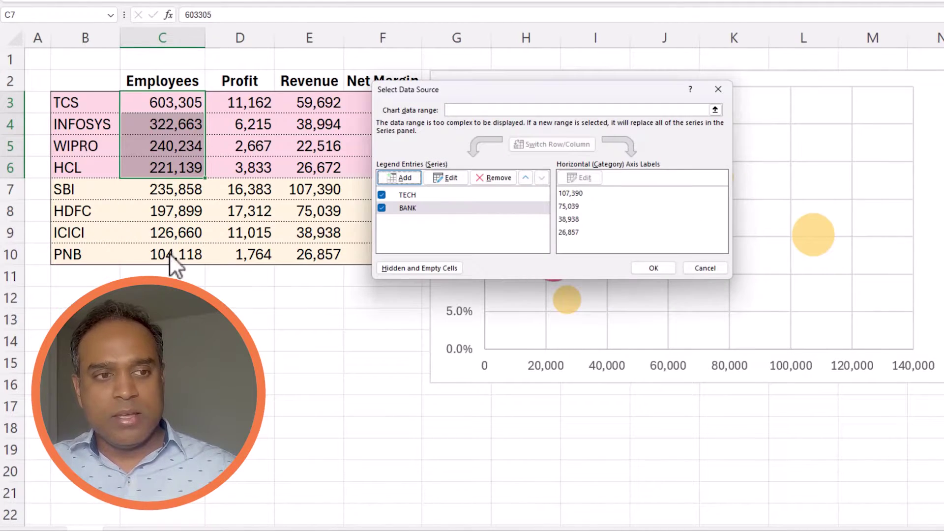
Step: Apply the chart's TECH and BANK data source and add axis titles to the bubble chart
{"action": "left_click", "coordinate": [638, 267]}
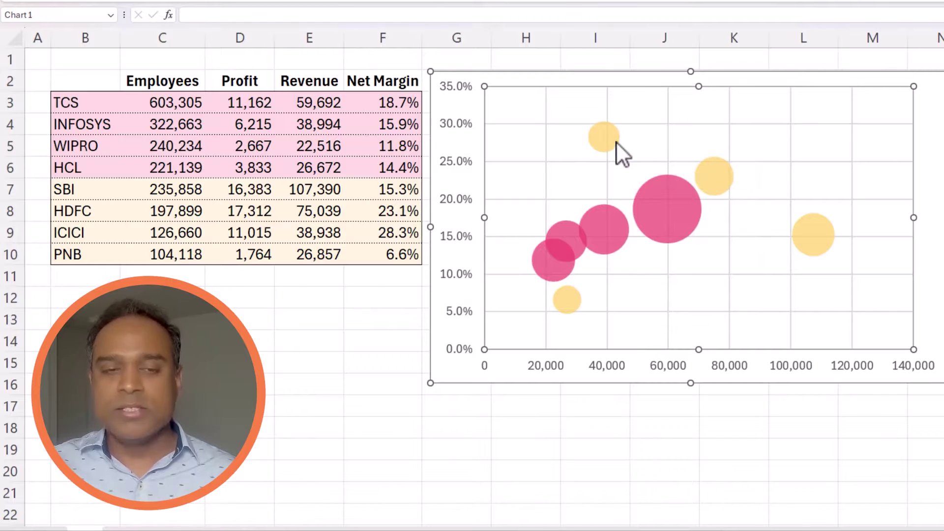
{"action": "mouse_move", "coordinate": [616, 147]}
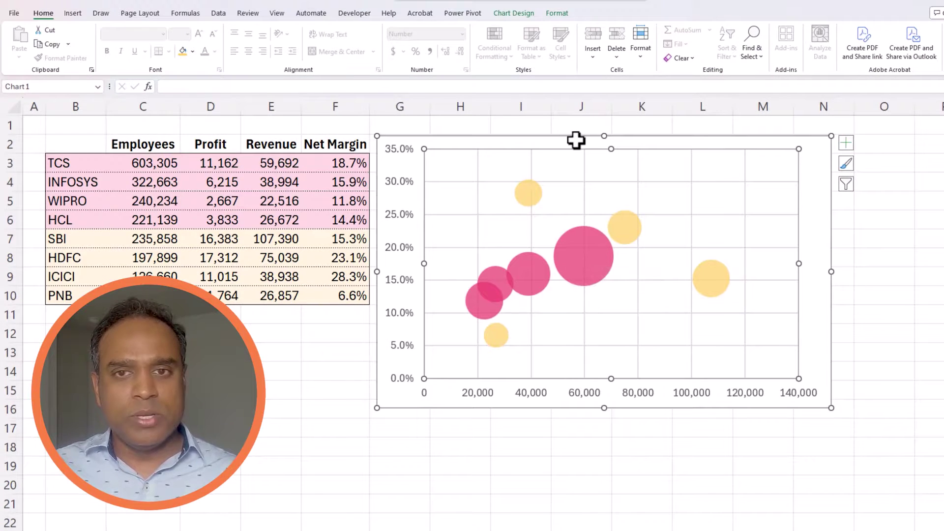
{"action": "left_click", "coordinate": [846, 142]}
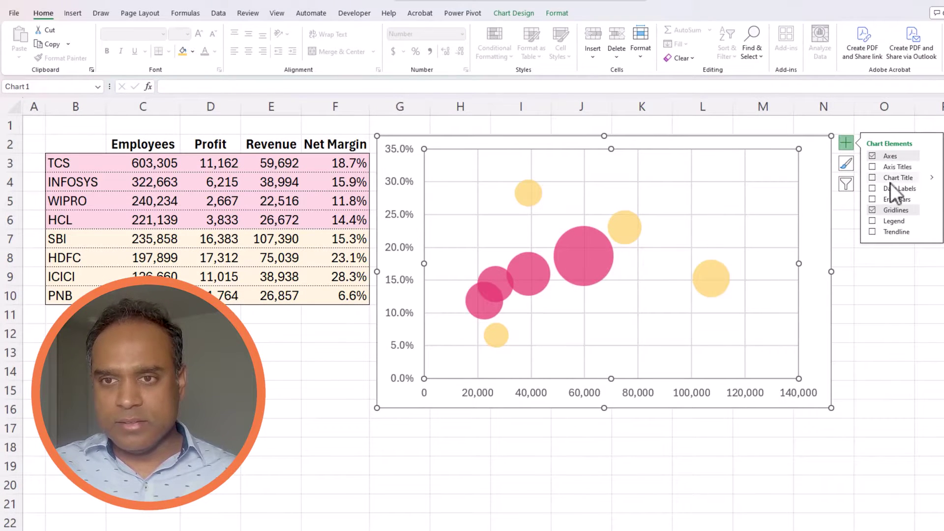
{"action": "left_click", "coordinate": [878, 170]}
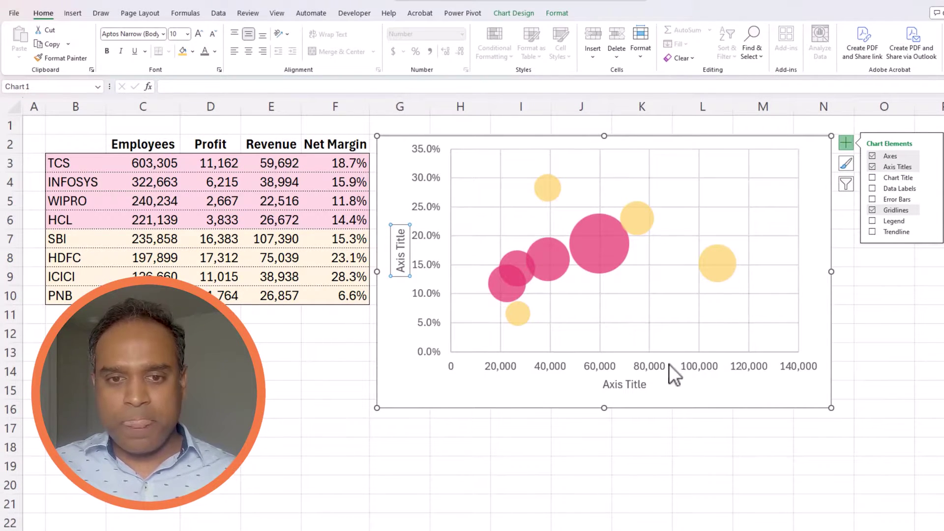
Step: Title the chart's horizontal axis "Revenue" and its vertical axis "Net Margin %"
{"action": "left_click", "coordinate": [645, 384]}
{"action": "triple_click", "coordinate": [645, 384]}
{"action": "type", "text": "R"}
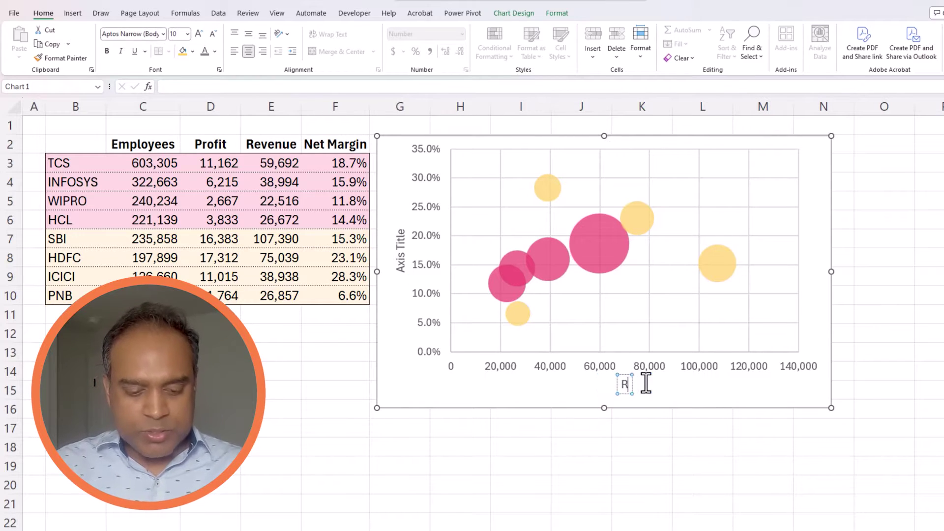
{"action": "type", "text": "evenue"}
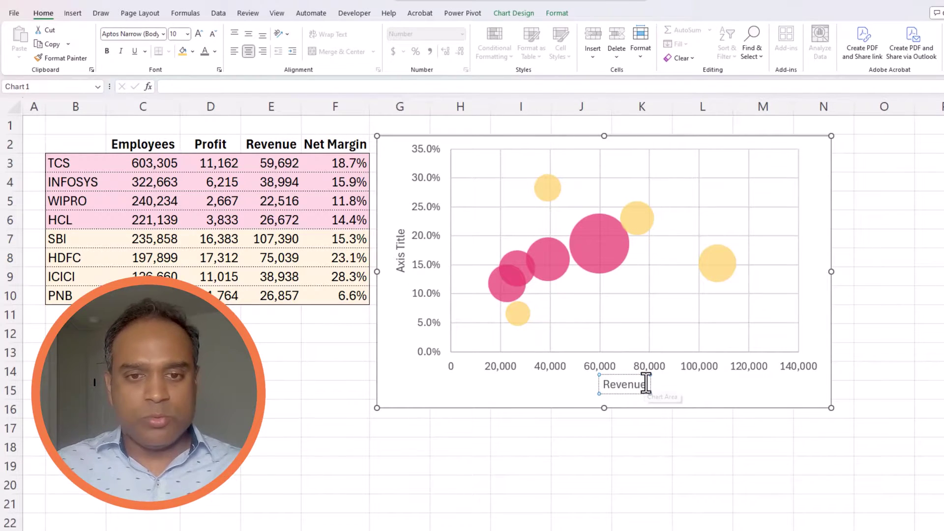
{"action": "left_click", "coordinate": [403, 243]}
{"action": "triple_click", "coordinate": [403, 243]}
{"action": "type", "text": "Net M"}
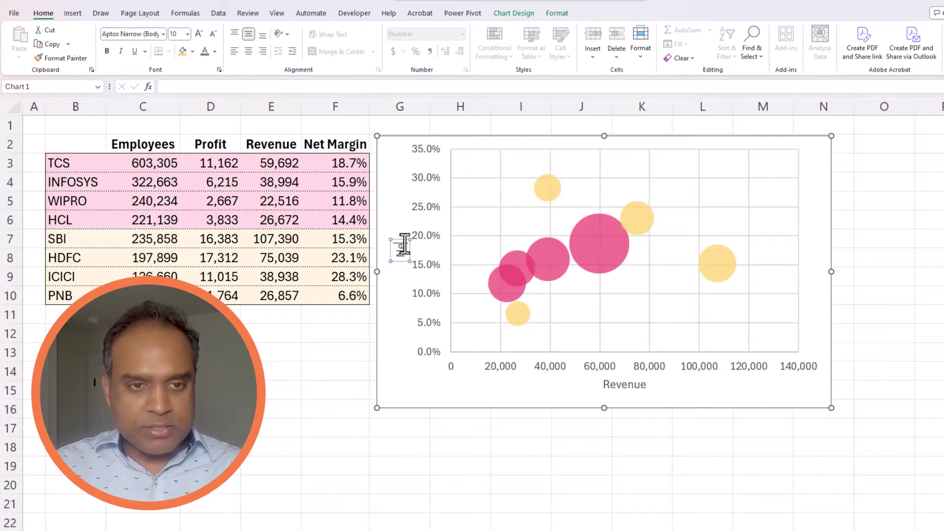
{"action": "type", "text": "argin %"}
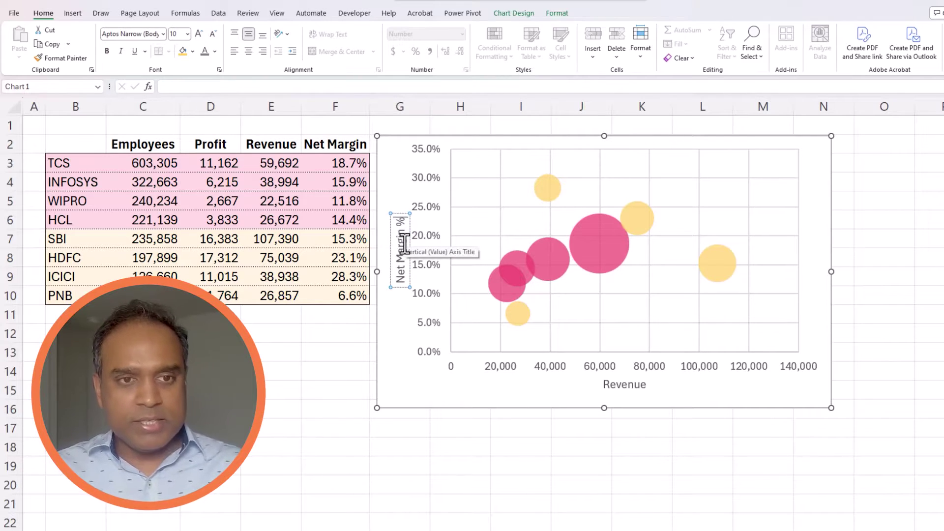
Step: Format the vertical axis labels as percentages with 0 decimal places
{"action": "left_click", "coordinate": [434, 183]}
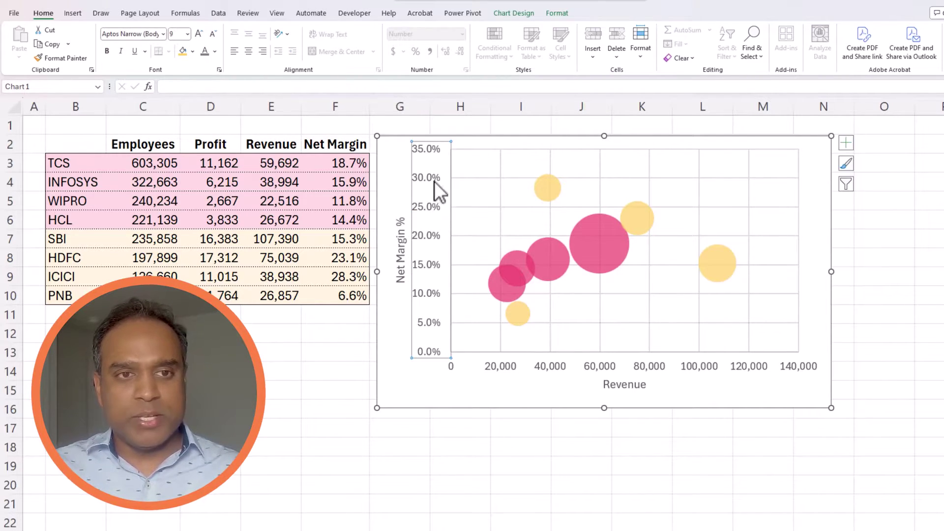
{"action": "right_click", "coordinate": [438, 237]}
{"action": "left_click", "coordinate": [483, 374]}
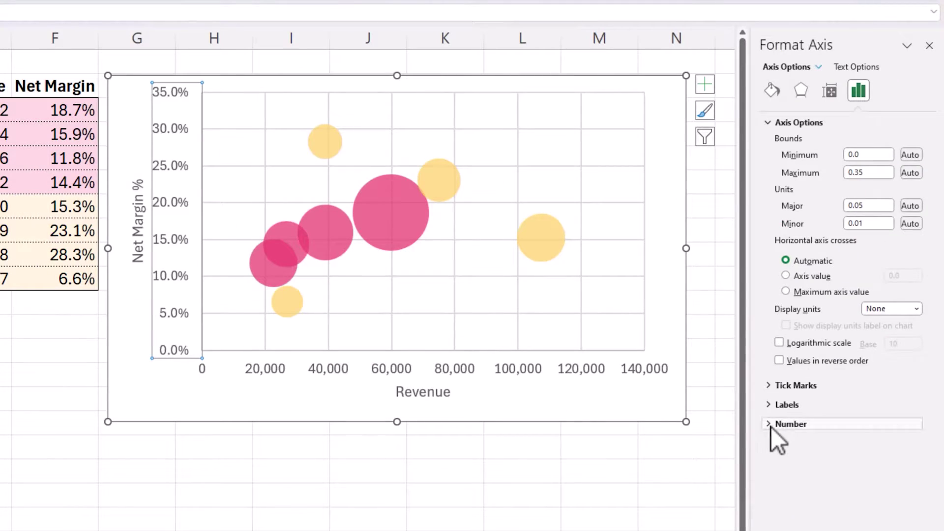
{"action": "left_click", "coordinate": [898, 413]}
{"action": "left_click", "coordinate": [848, 476]}
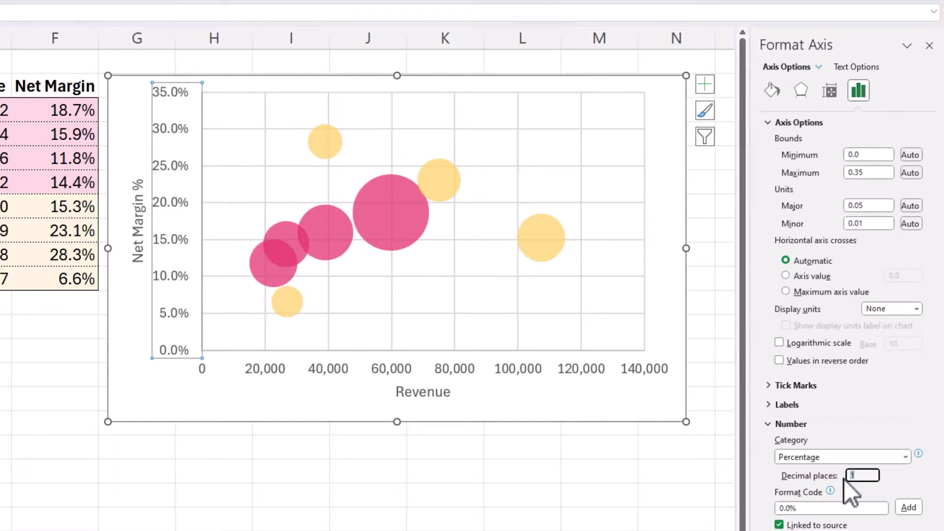
{"action": "key", "text": "Return"}
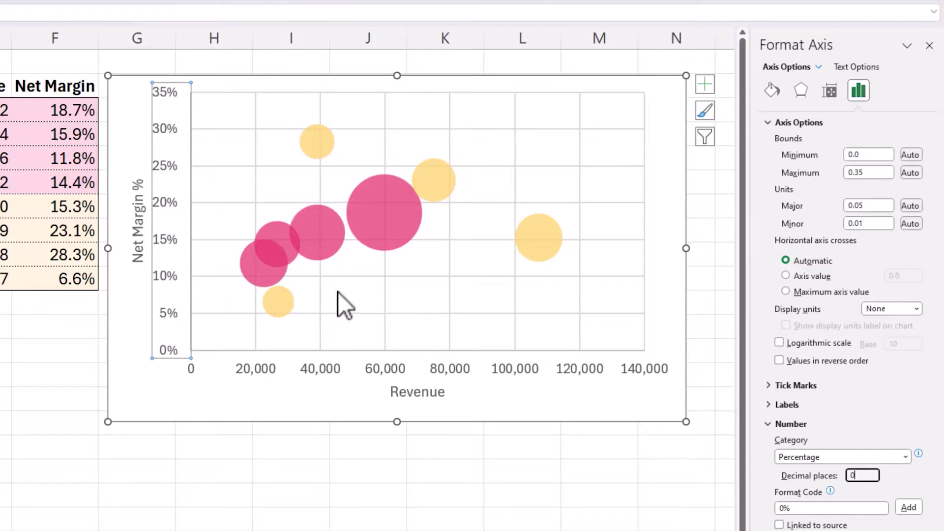
Step: Add a chart title reading "Revenue vs Net Margin vs Employees - by Sectors"
{"action": "left_click", "coordinate": [705, 87]}
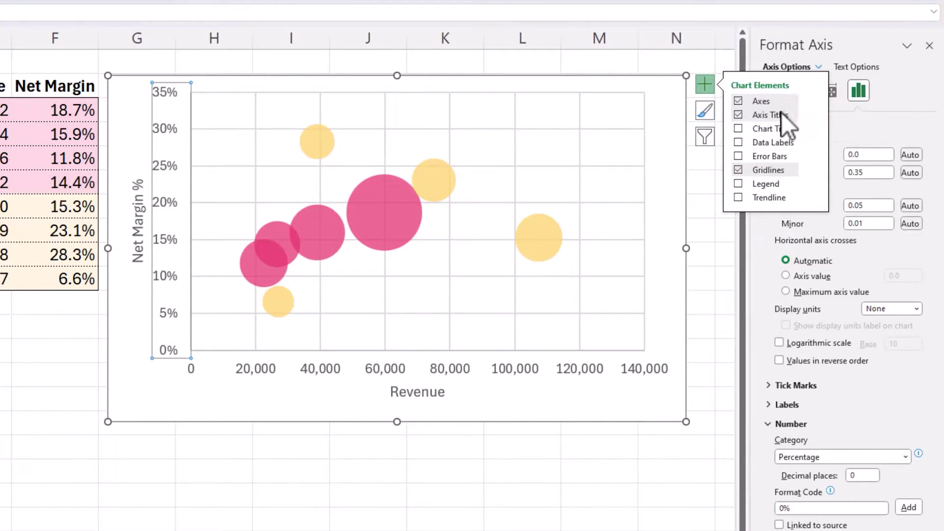
{"action": "left_click", "coordinate": [738, 128]}
{"action": "left_click", "coordinate": [427, 115]}
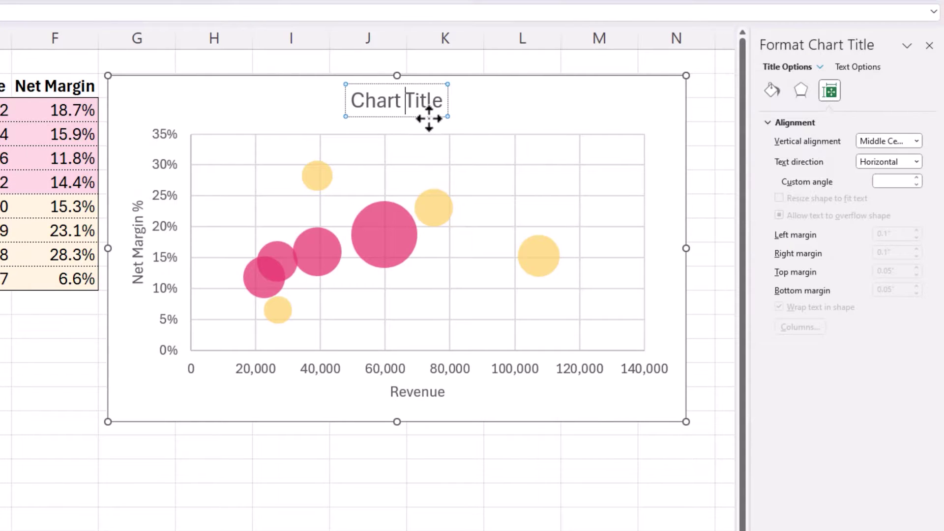
{"action": "key", "text": "ctrl+a"}
{"action": "type", "text": "R"}
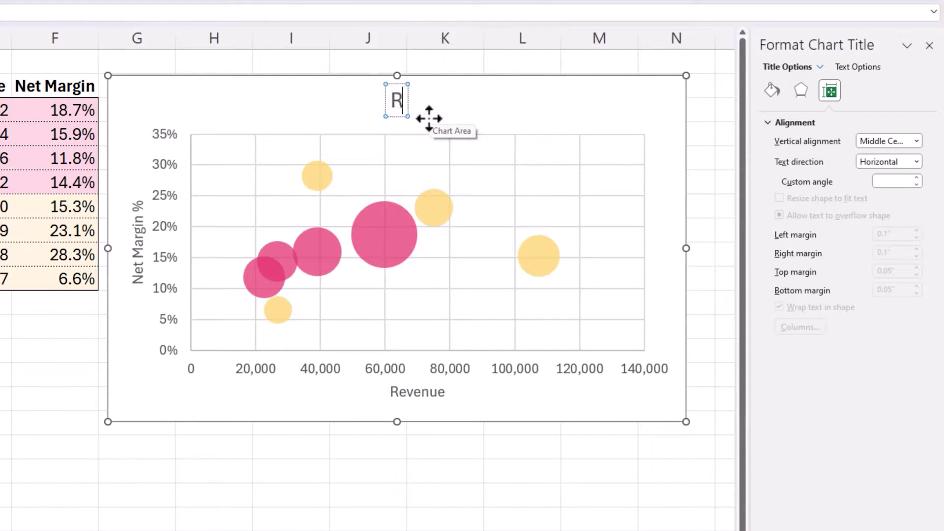
{"action": "type", "text": "evenue vs"}
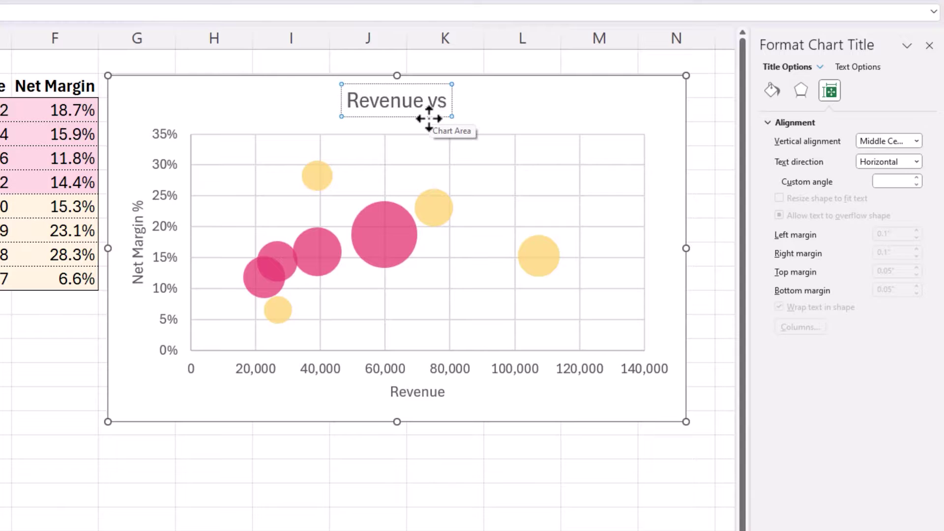
{"action": "type", "text": " Ne"}
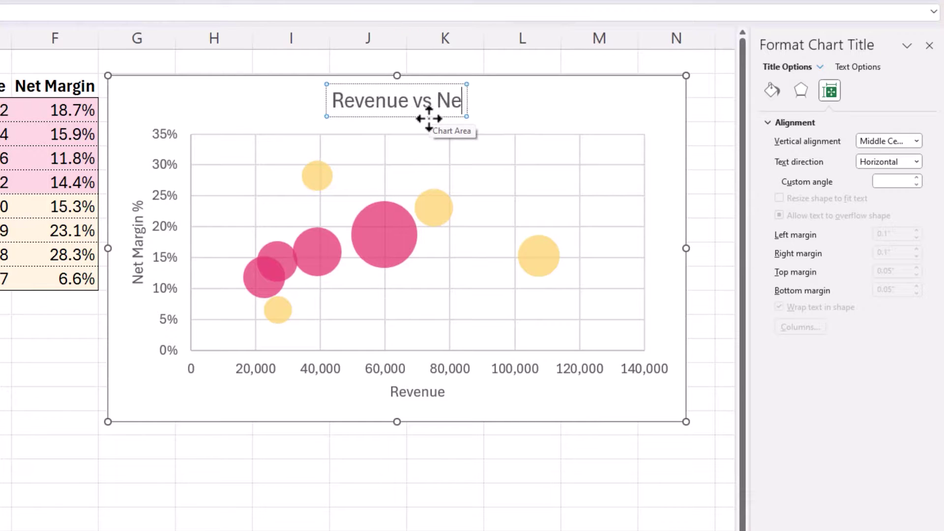
{"action": "type", "text": "t Margin vs"}
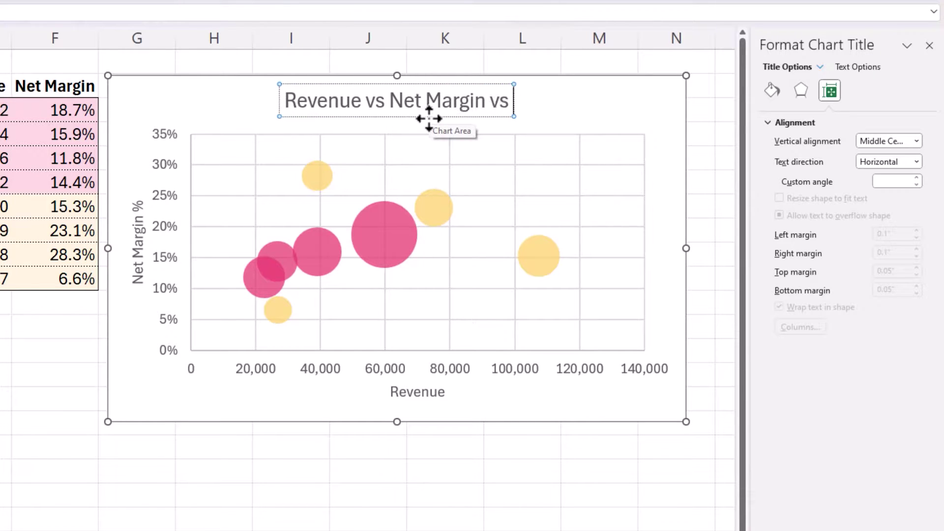
{"action": "type", "text": " Emp"}
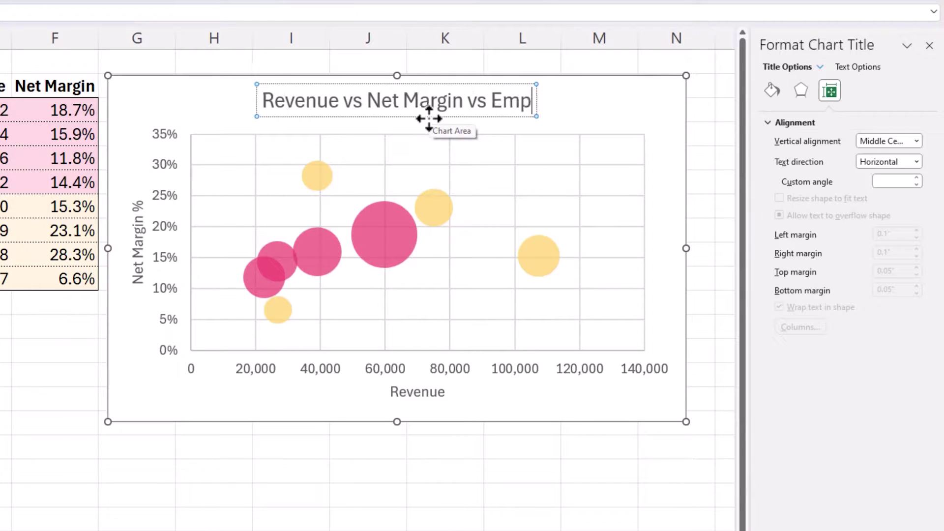
{"action": "type", "text": "loyees - by"}
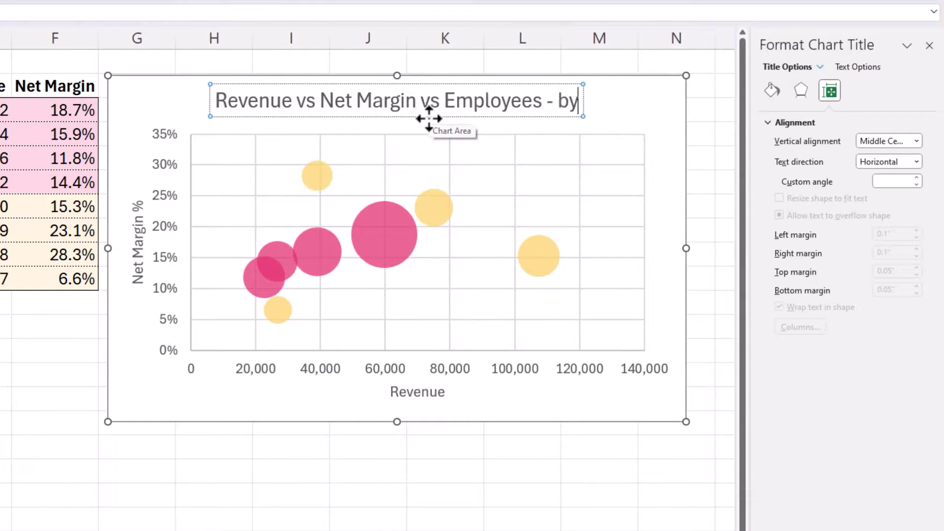
{"action": "type", "text": " Secrors"}
{"action": "key", "text": "BackSpace"}
{"action": "key", "text": "BackSpace"}
{"action": "key", "text": "BackSpace"}
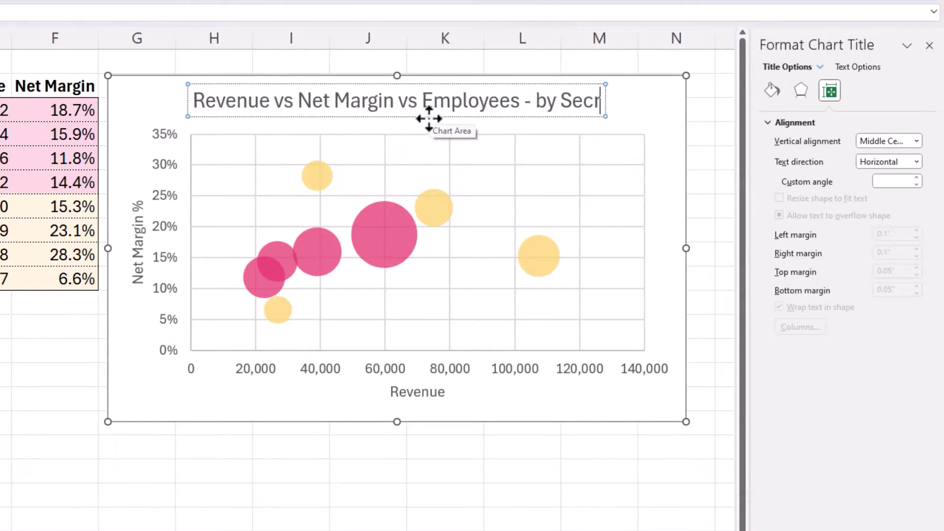
{"action": "key", "text": "BackSpace"}
{"action": "type", "text": "tors"}
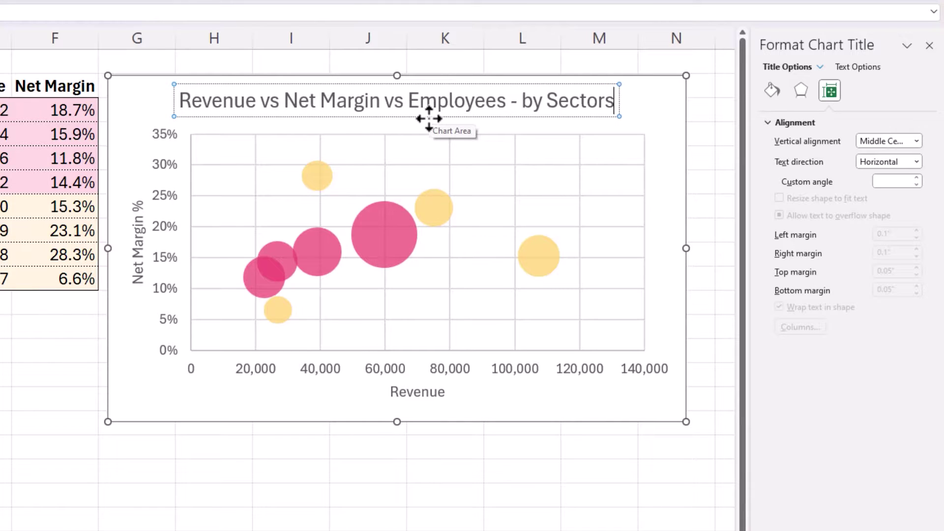
Step: Add a legend to the chart and set its position to Top
{"action": "mouse_move", "coordinate": [446, 217]}
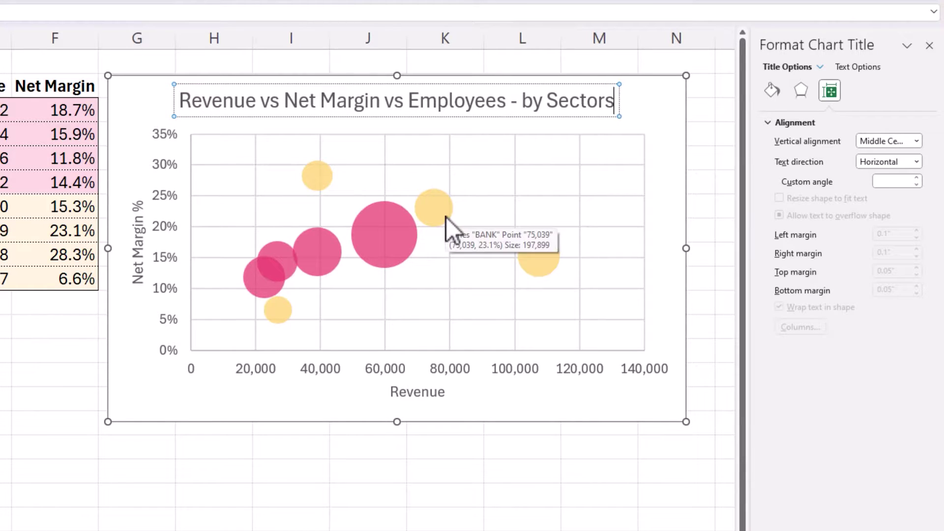
{"action": "left_click", "coordinate": [682, 95]}
{"action": "left_click", "coordinate": [704, 85]}
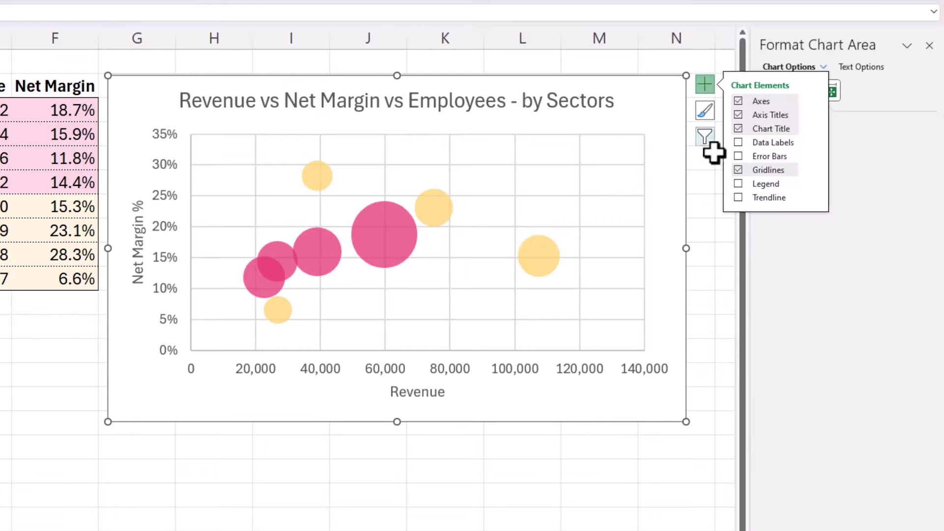
{"action": "left_click", "coordinate": [739, 184]}
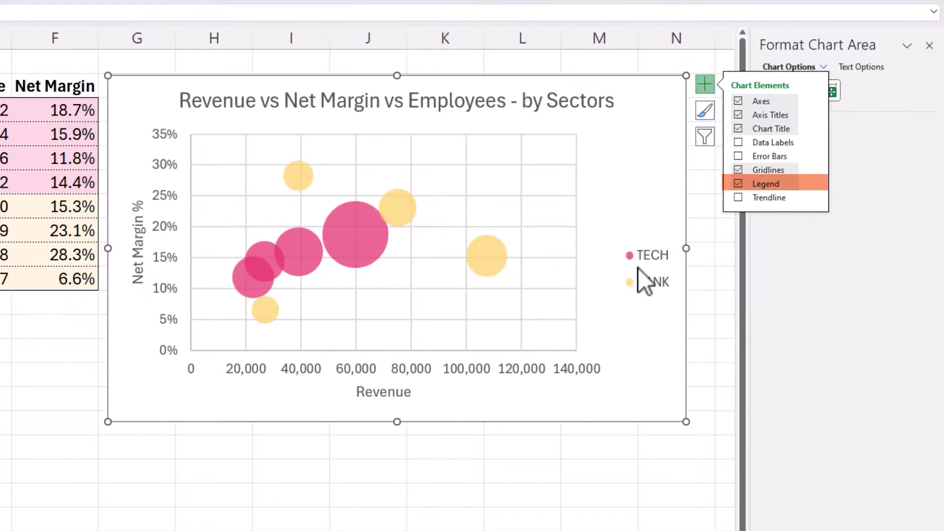
{"action": "left_click", "coordinate": [650, 268]}
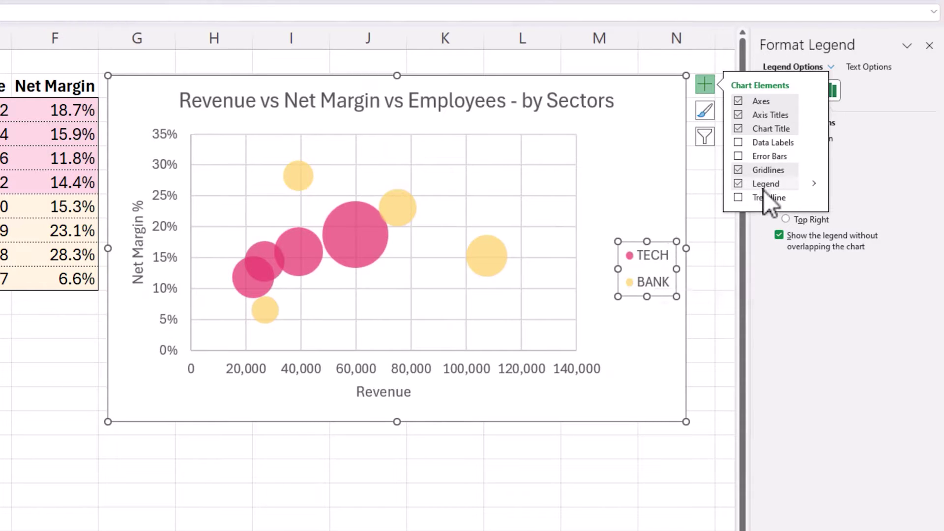
{"action": "left_click", "coordinate": [816, 185]}
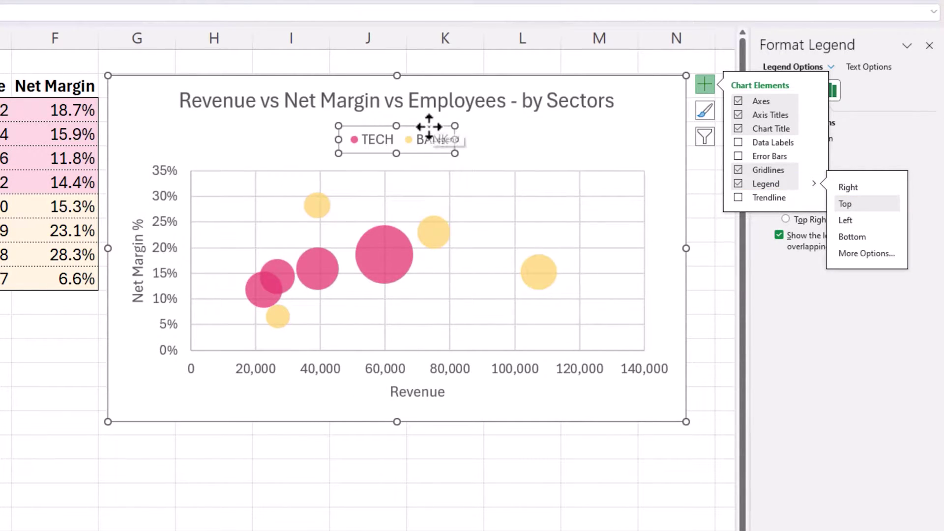
Step: Shift the chart title toward the chart's left edge and place the legend beside it in the upper right corner
{"action": "left_click", "coordinate": [423, 103]}
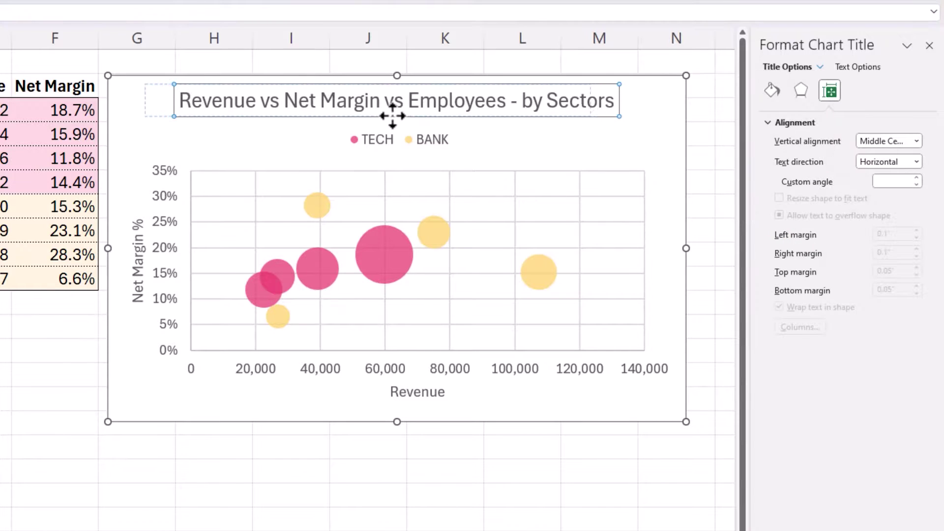
{"action": "left_click", "coordinate": [418, 139]}
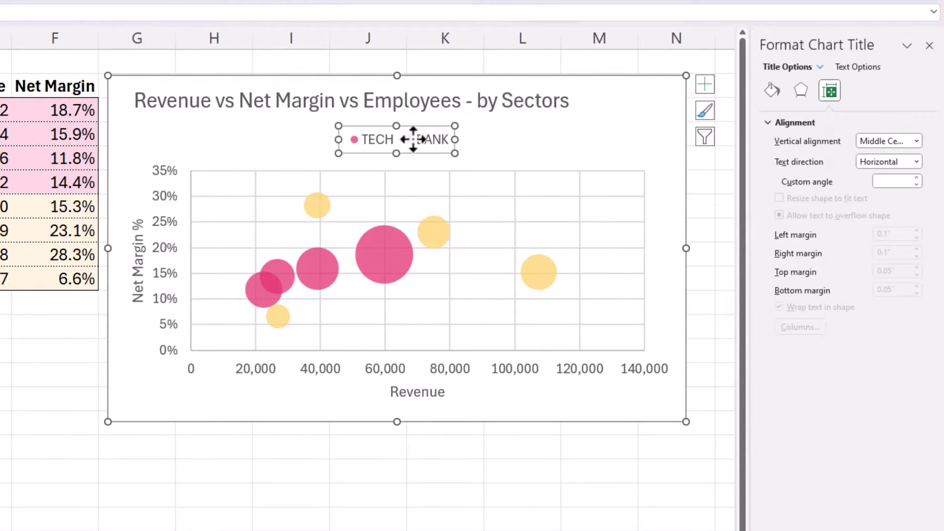
{"action": "left_click_drag", "start_coordinate": [421, 130], "coordinate": [654, 92]}
{"action": "left_click", "coordinate": [524, 107]}
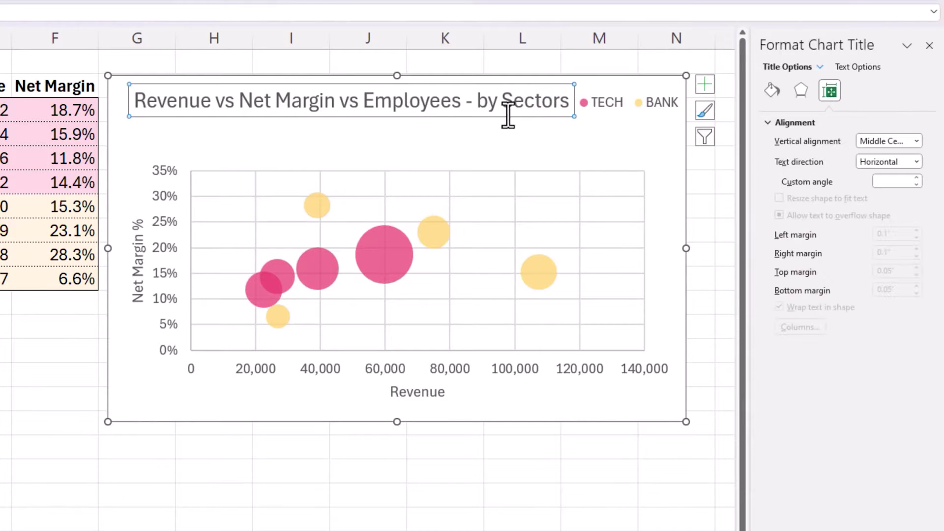
{"action": "left_click_drag", "start_coordinate": [490, 118], "coordinate": [477, 118]}
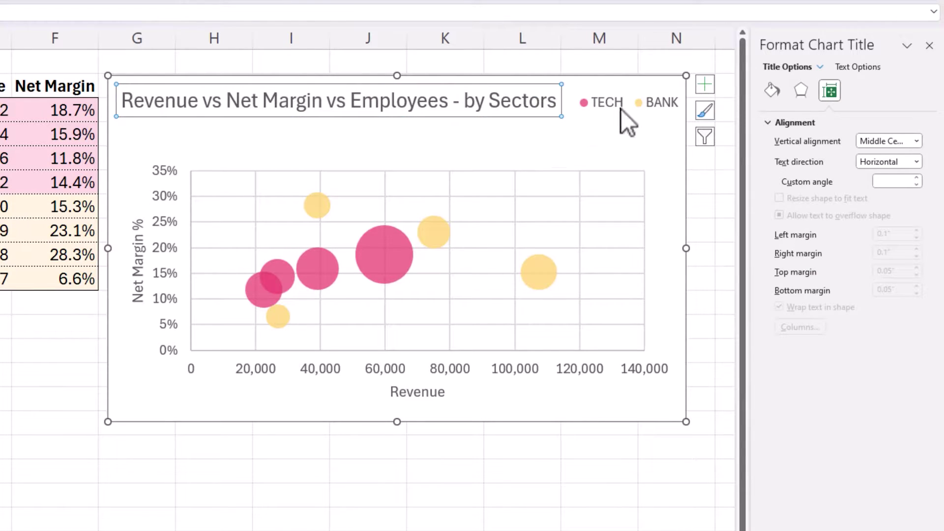
Step: Nudge the legend slightly upward and stretch the plot area's upper edge to just below the chart title
{"action": "left_click", "coordinate": [607, 110]}
{"action": "left_click_drag", "start_coordinate": [600, 111], "coordinate": [600, 106]}
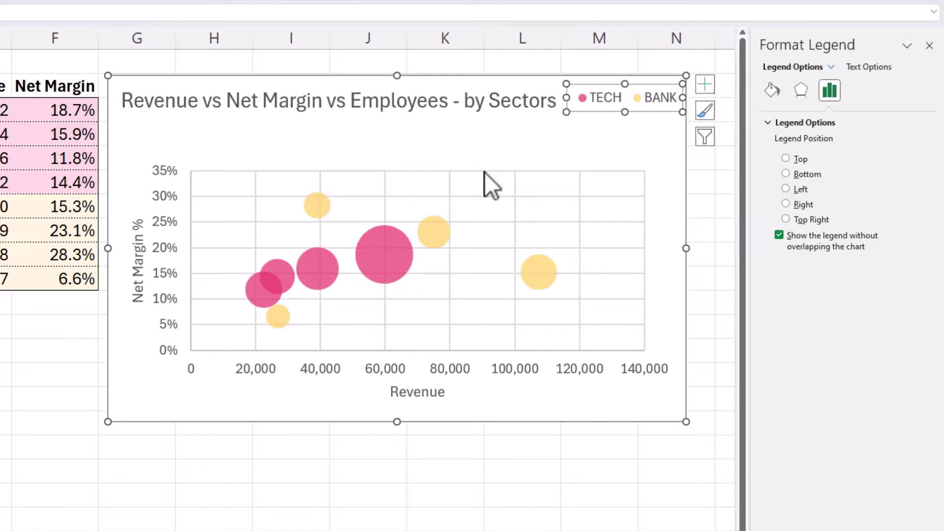
{"action": "left_click", "coordinate": [463, 181]}
{"action": "left_click_drag", "start_coordinate": [418, 170], "coordinate": [417, 126]}
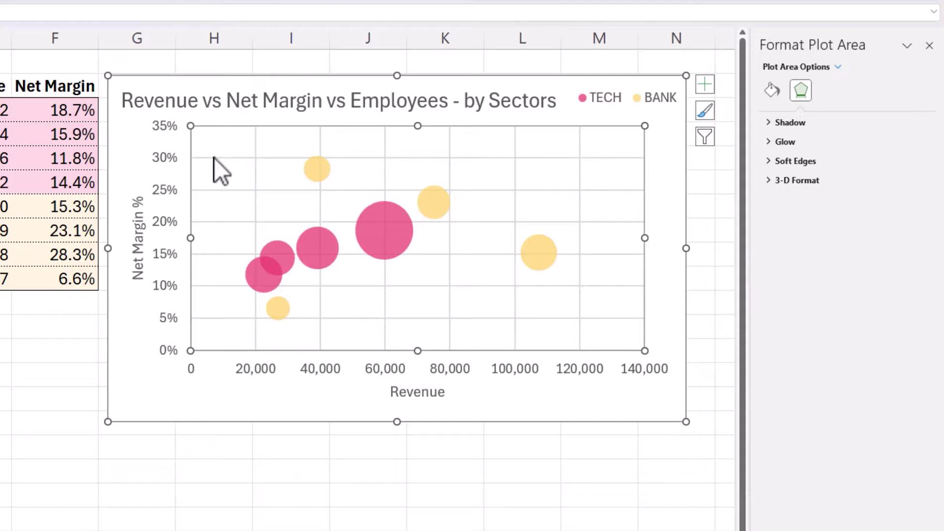
Step: Format the chart's vertical major gridlines as solid lines in the lightest grey theme shade under white
{"action": "left_click", "coordinate": [261, 158]}
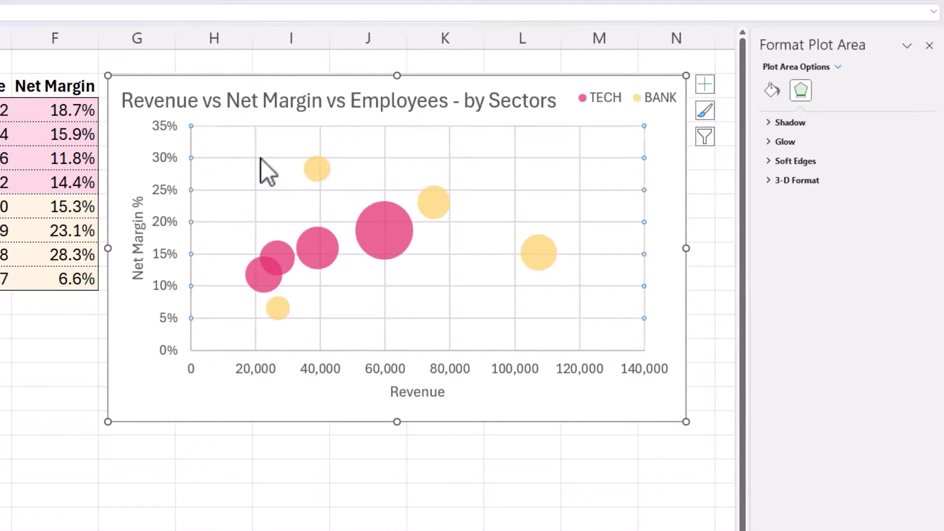
{"action": "left_click", "coordinate": [256, 158]}
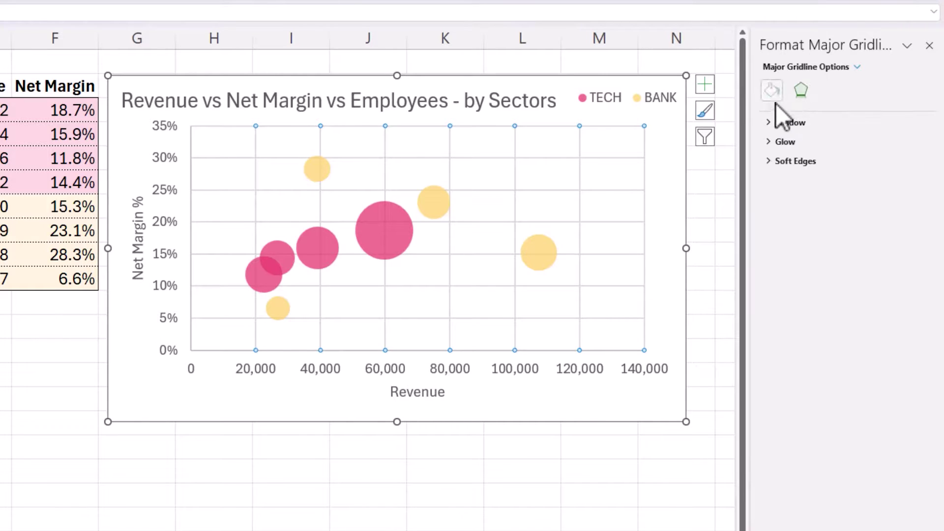
{"action": "left_click", "coordinate": [772, 91]}
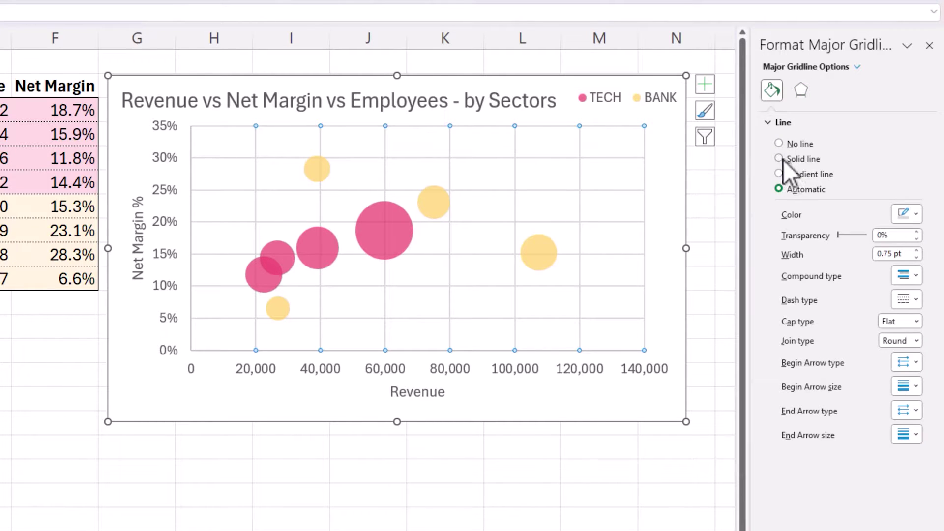
{"action": "left_click", "coordinate": [781, 160]}
{"action": "left_click", "coordinate": [915, 215]}
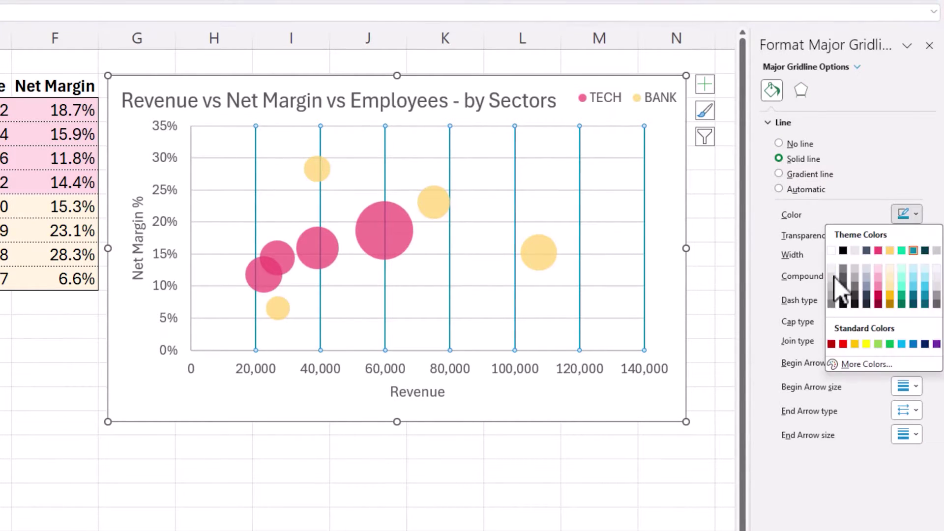
{"action": "left_click", "coordinate": [834, 272]}
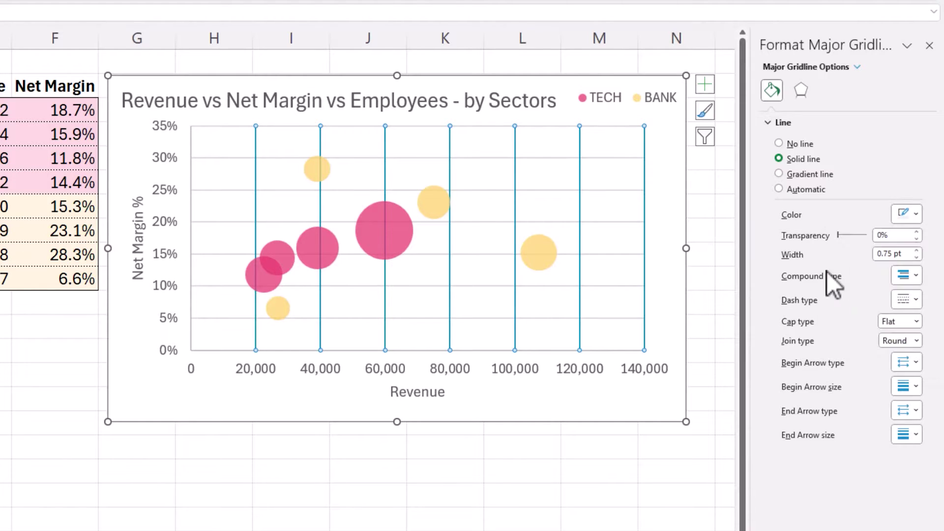
Step: Format the chart's horizontal major gridlines as solid lines in the same lightest grey theme shade, and deselect the chart
{"action": "left_click", "coordinate": [424, 160]}
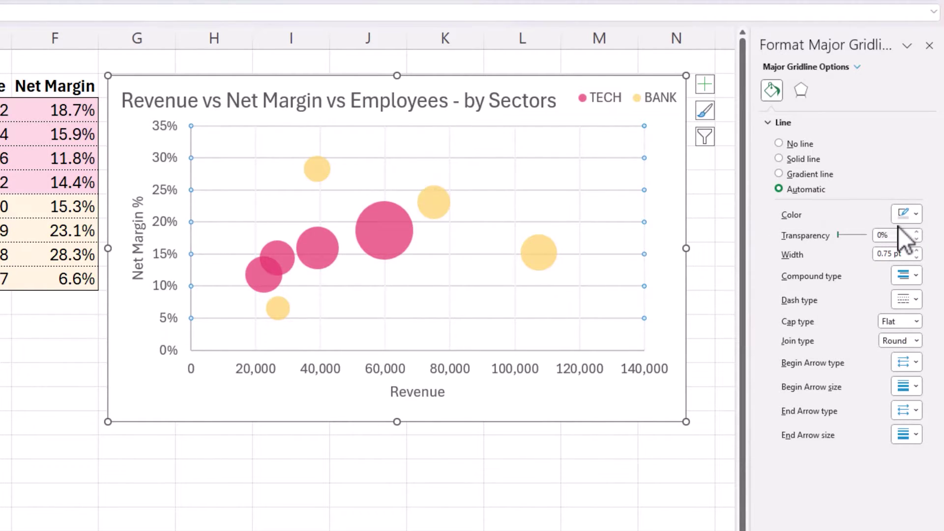
{"action": "left_click", "coordinate": [817, 160]}
{"action": "left_click", "coordinate": [915, 214]}
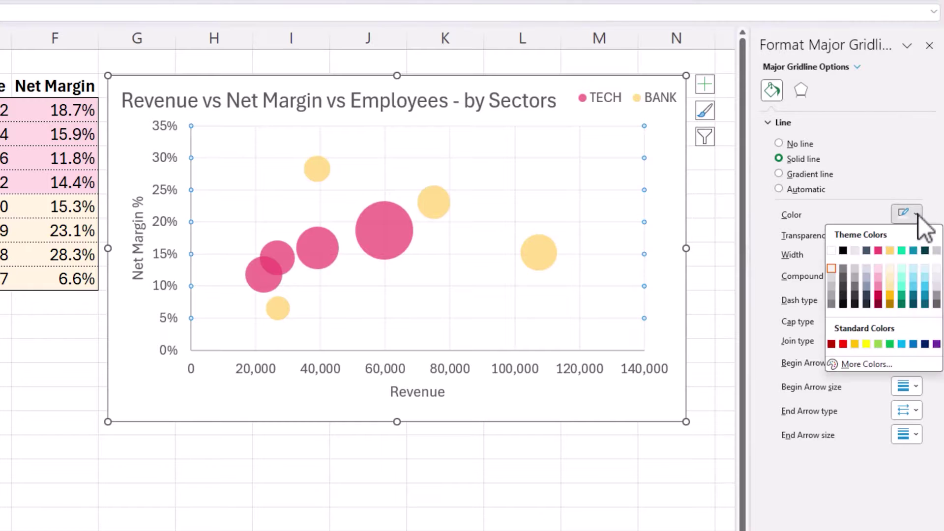
{"action": "left_click", "coordinate": [833, 270]}
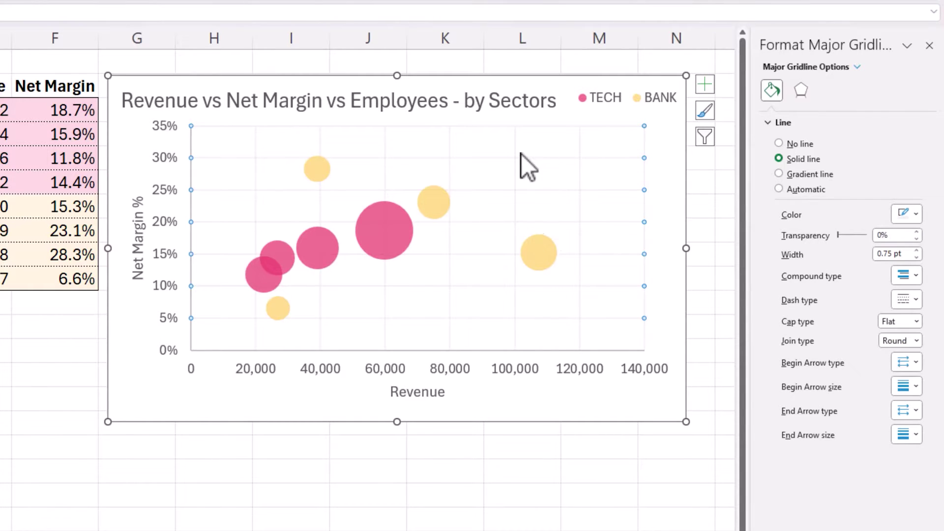
{"action": "left_click", "coordinate": [449, 462]}
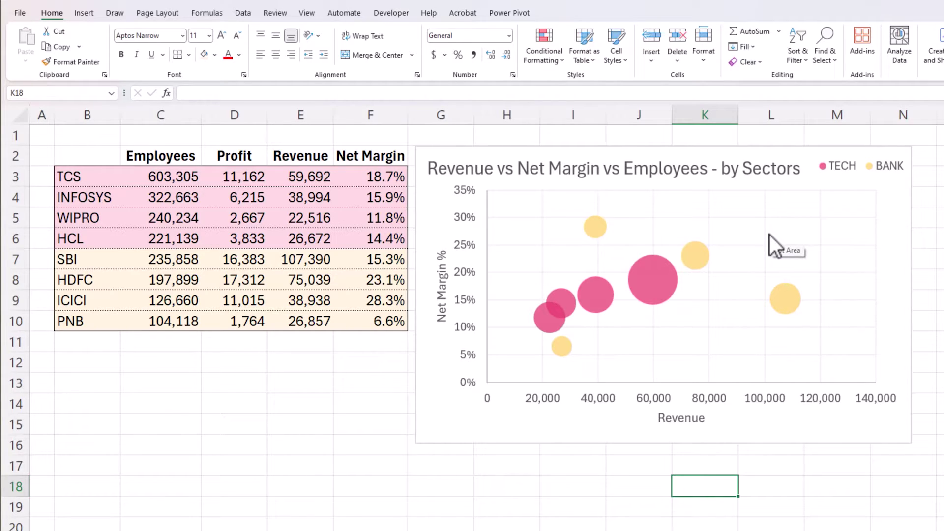
Step: Give the BANK series bubbles a solid border in the darkest gold theme shade
{"action": "left_click", "coordinate": [703, 262]}
{"action": "right_click", "coordinate": [703, 261]}
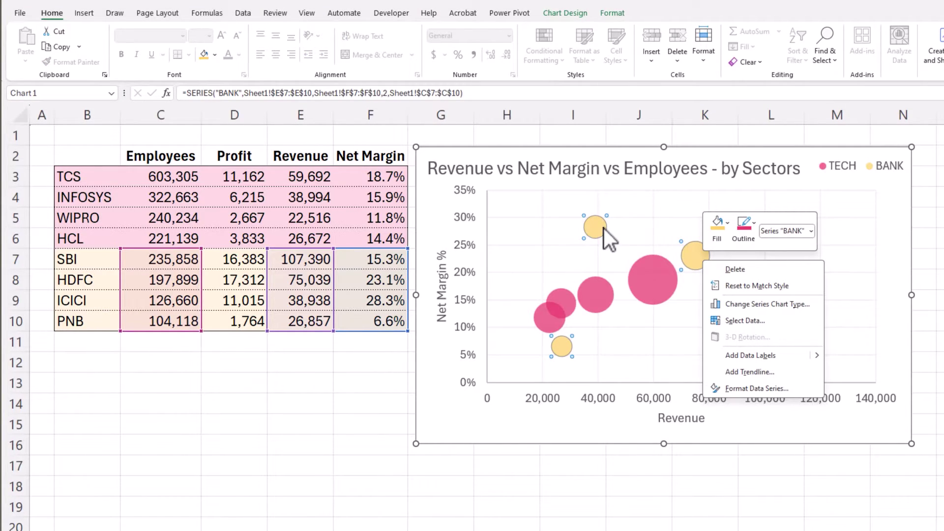
{"action": "left_click", "coordinate": [748, 388]}
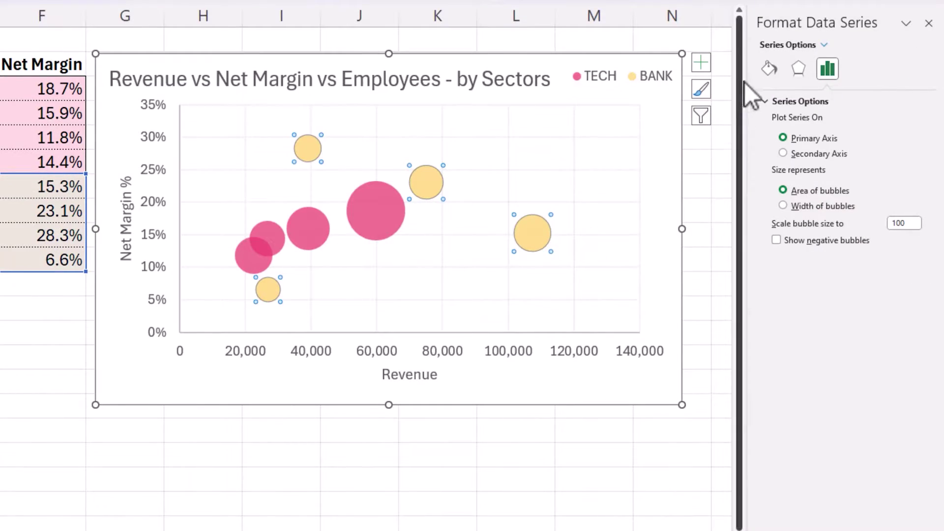
{"action": "left_click", "coordinate": [770, 68]}
{"action": "left_click", "coordinate": [786, 101]}
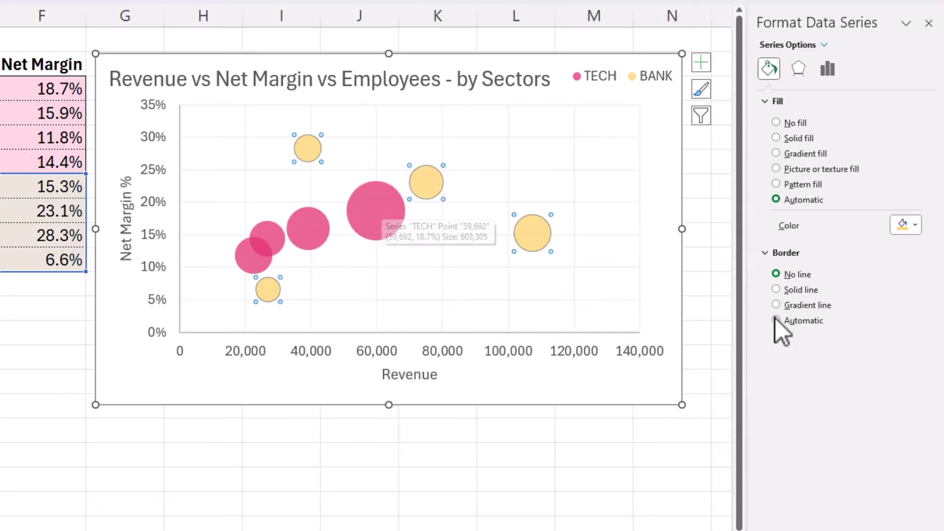
{"action": "left_click", "coordinate": [797, 290]}
{"action": "left_click", "coordinate": [915, 345]}
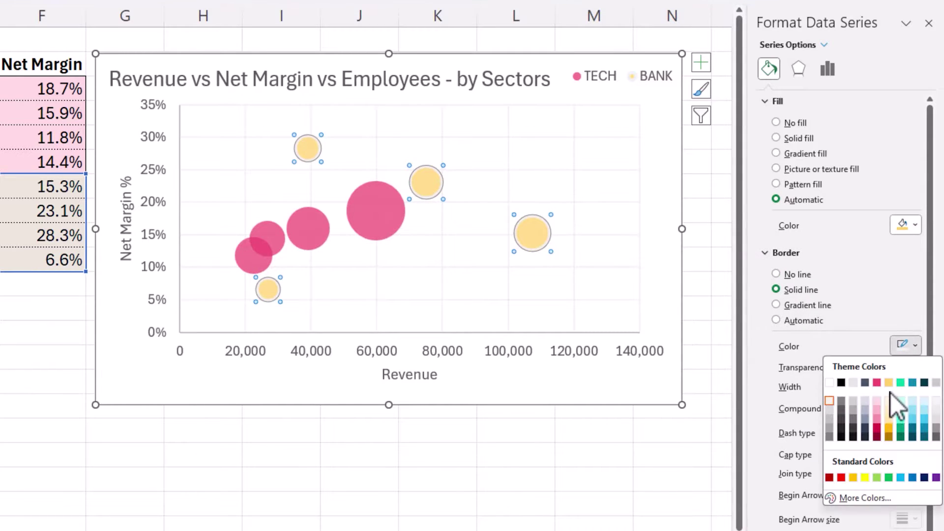
{"action": "left_click", "coordinate": [892, 437]}
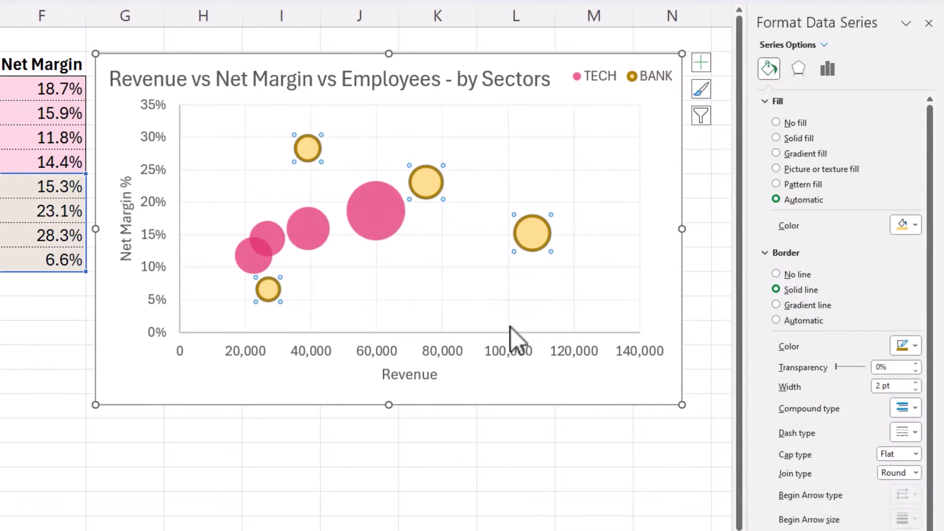
Step: Reduce the border width of the BANK bubbles to a thin line below 1.25 pt
{"action": "left_click", "coordinate": [916, 391]}
{"action": "left_click", "coordinate": [916, 391]}
{"action": "left_click", "coordinate": [916, 390]}
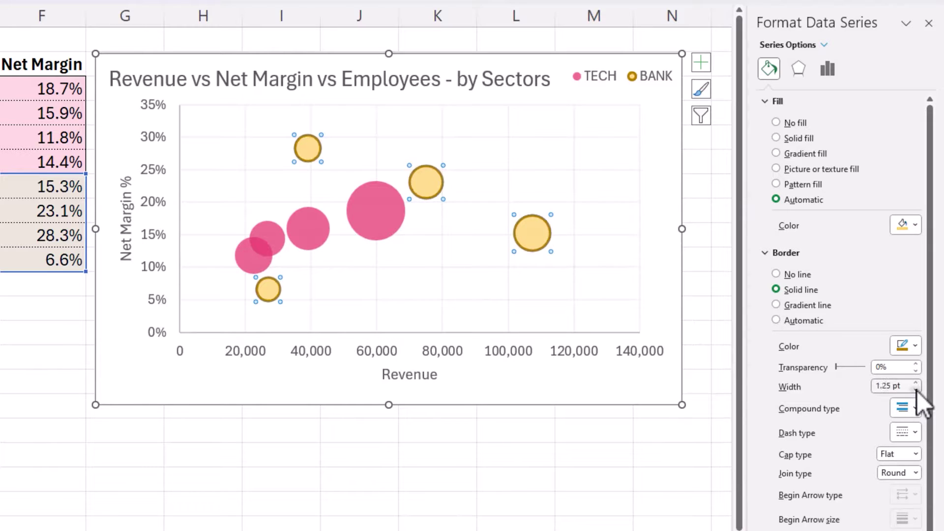
{"action": "left_click", "coordinate": [916, 391]}
{"action": "left_click", "coordinate": [916, 391]}
Step: Give the TECH series bubbles a thin solid border in the darkest pink theme shade, slightly wider than 0.5 pt, and deselect the chart
{"action": "left_click", "coordinate": [381, 194]}
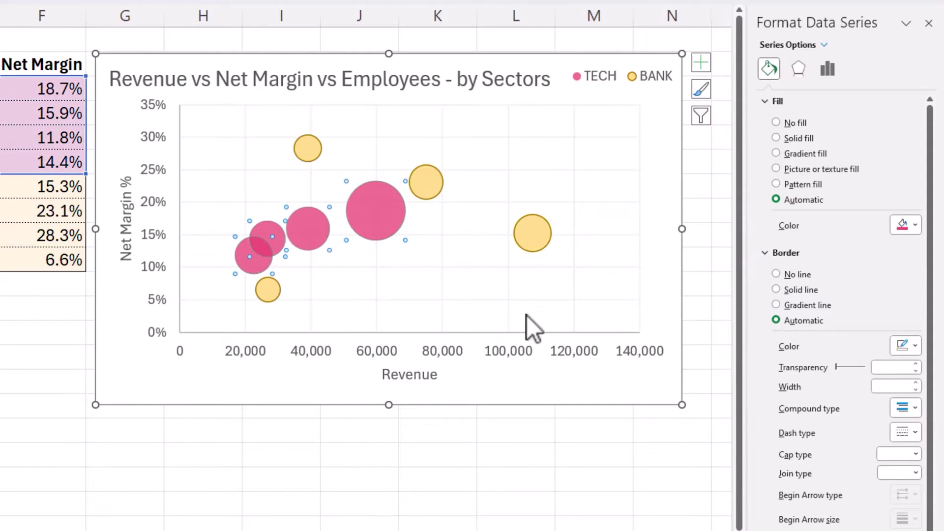
{"action": "left_click", "coordinate": [795, 289]}
{"action": "left_click", "coordinate": [905, 345]}
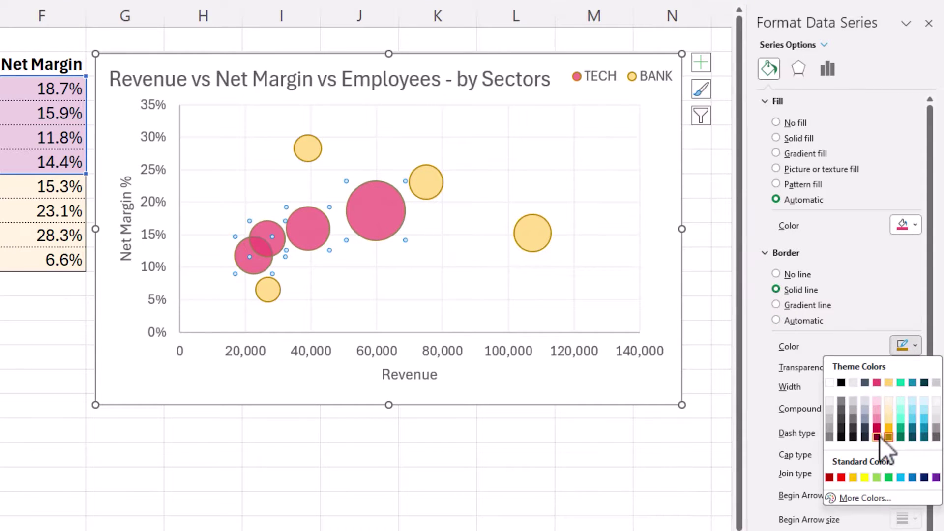
{"action": "left_click", "coordinate": [881, 437]}
{"action": "left_click", "coordinate": [917, 389]}
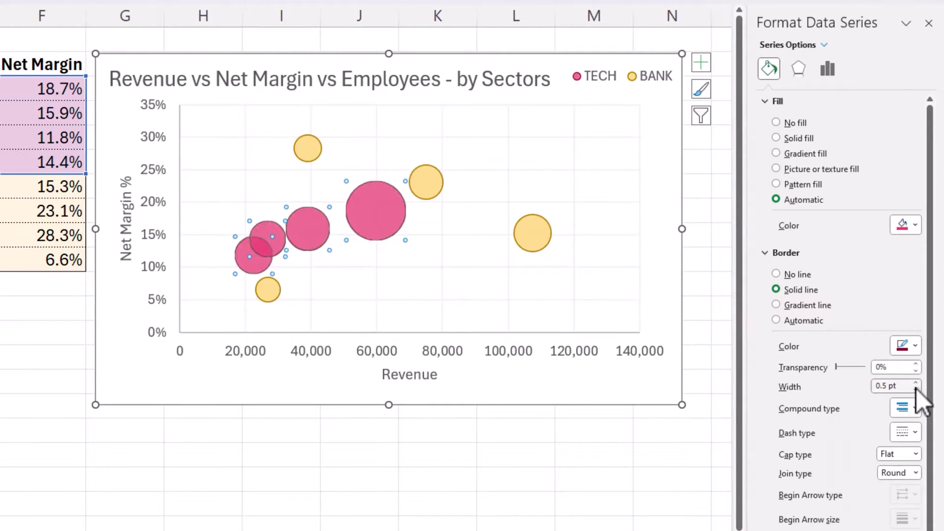
{"action": "left_click", "coordinate": [916, 383]}
{"action": "left_click", "coordinate": [470, 435]}
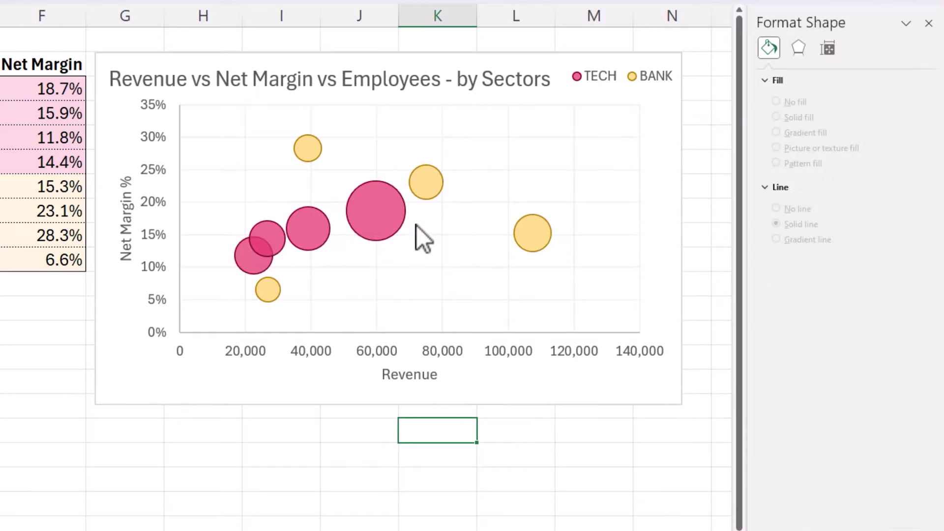
Step: Add data labels to the BANK series bubbles
{"action": "mouse_move", "coordinate": [417, 188]}
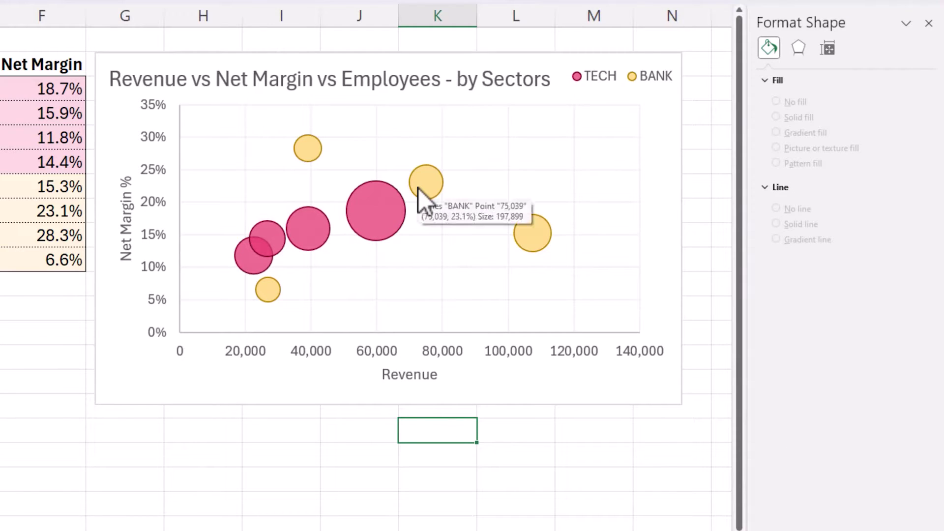
{"action": "mouse_move", "coordinate": [364, 200]}
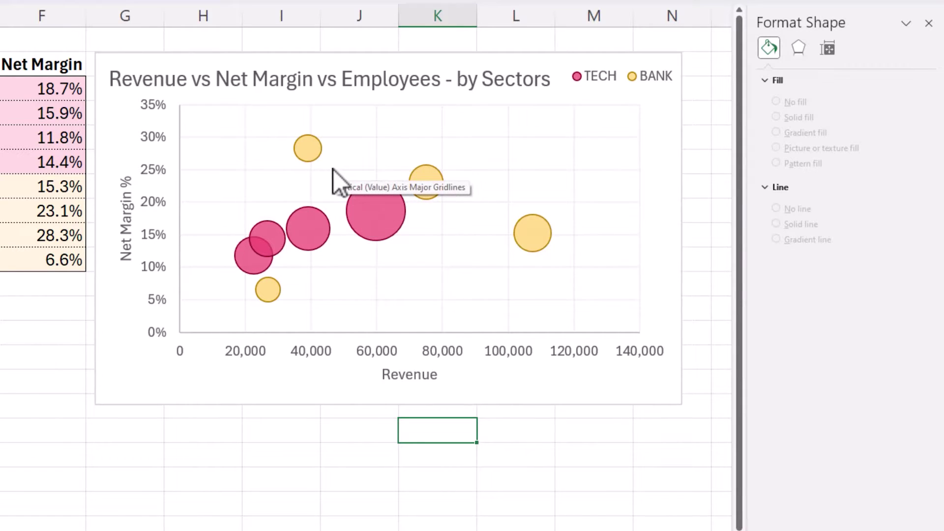
{"action": "mouse_move", "coordinate": [313, 152]}
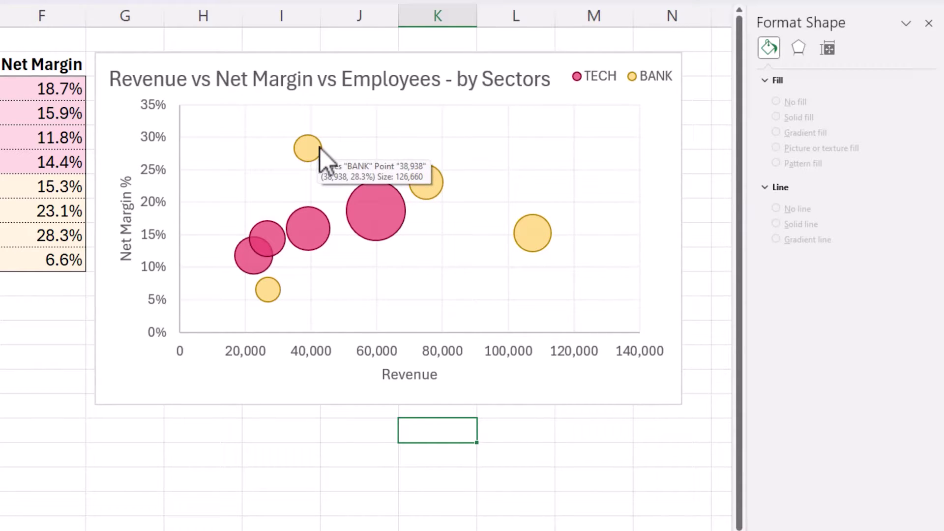
{"action": "right_click", "coordinate": [320, 149]}
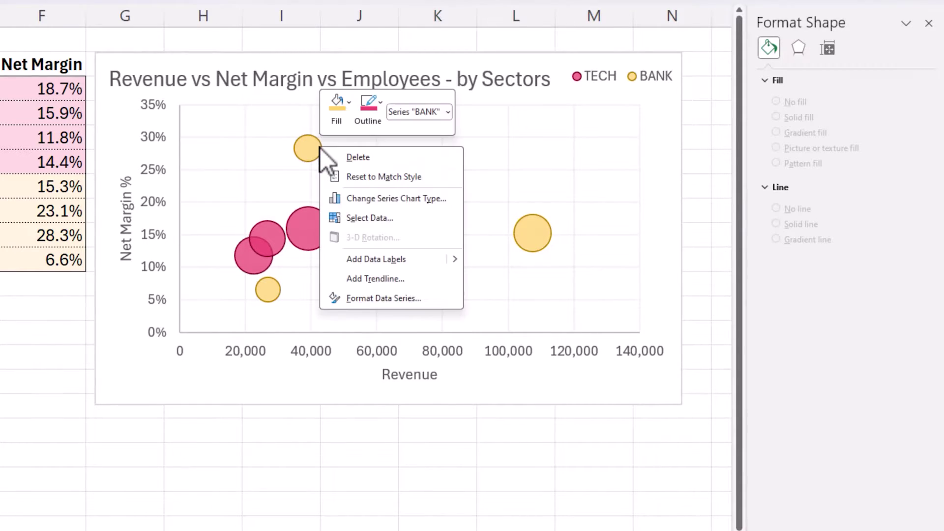
{"action": "left_click", "coordinate": [372, 262]}
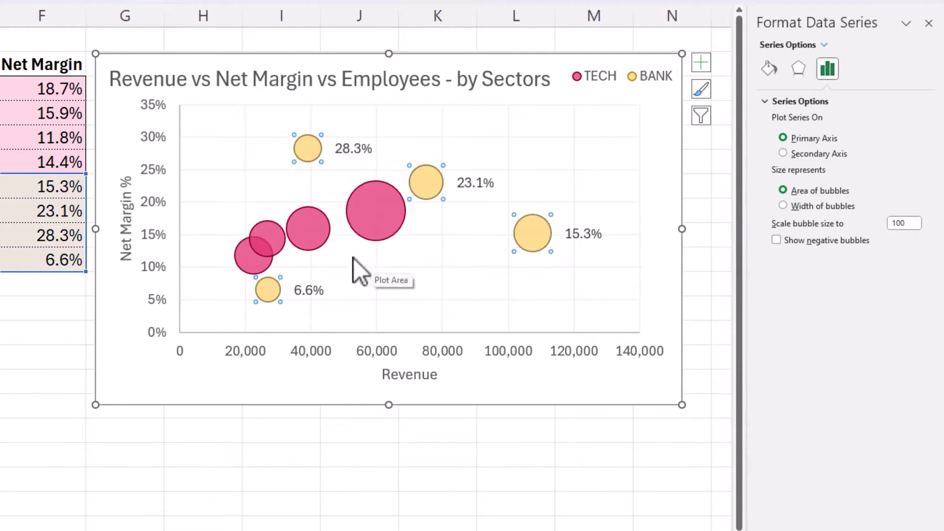
Step: Make the BANK data labels show Bubble Size instead of Y Value
{"action": "left_click", "coordinate": [356, 152]}
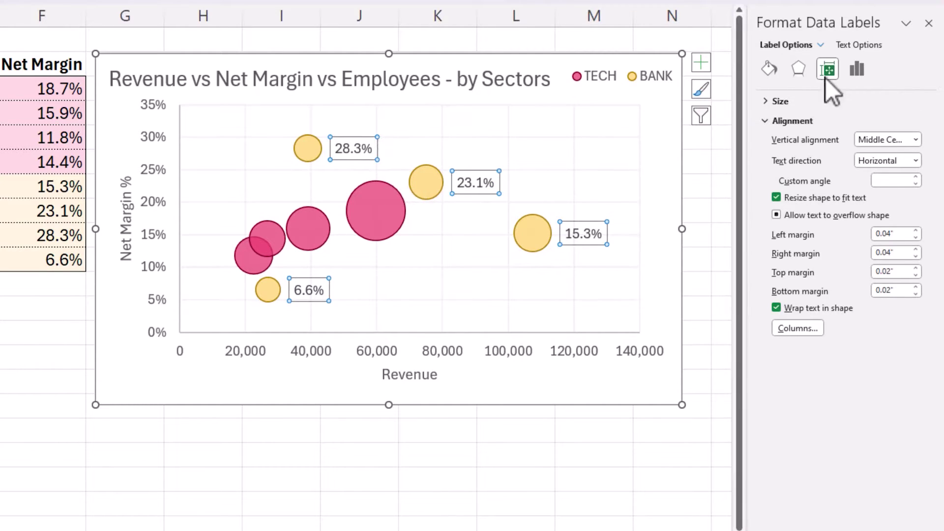
{"action": "left_click", "coordinate": [854, 72]}
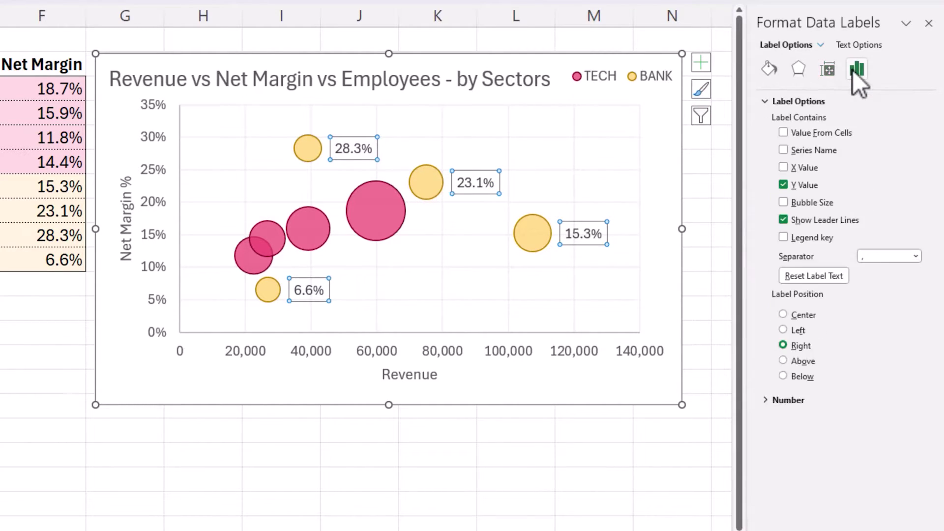
{"action": "left_click", "coordinate": [783, 184]}
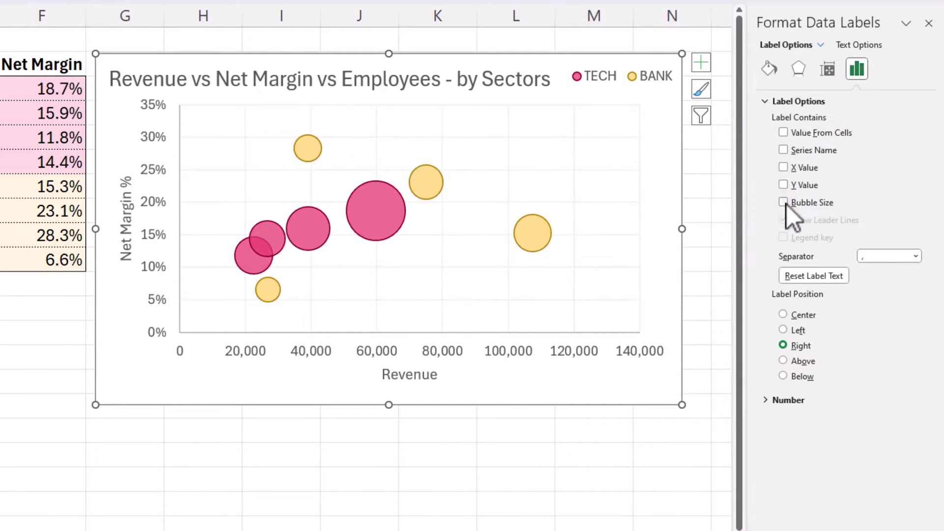
{"action": "left_click", "coordinate": [784, 203]}
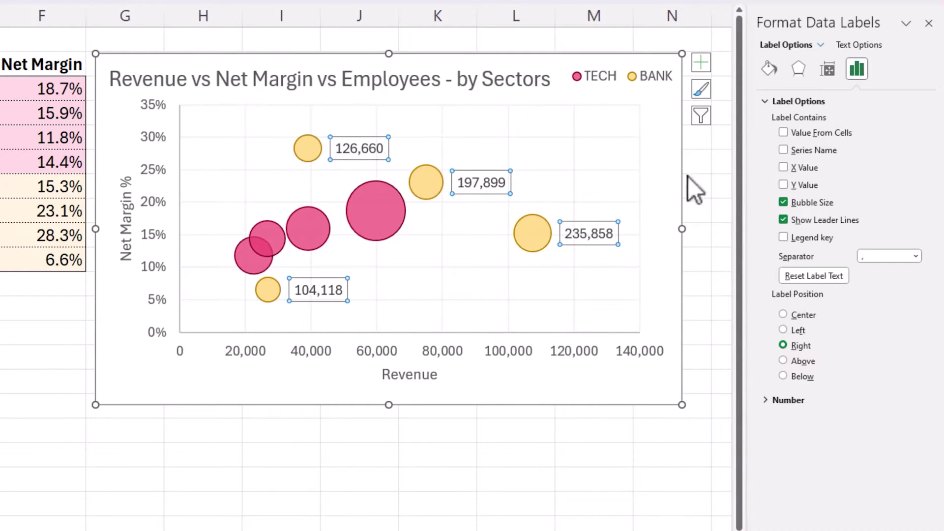
Step: Add the bank names from cells B7:B10 to the BANK data labels and set the label separator to New Line
{"action": "left_click", "coordinate": [783, 133]}
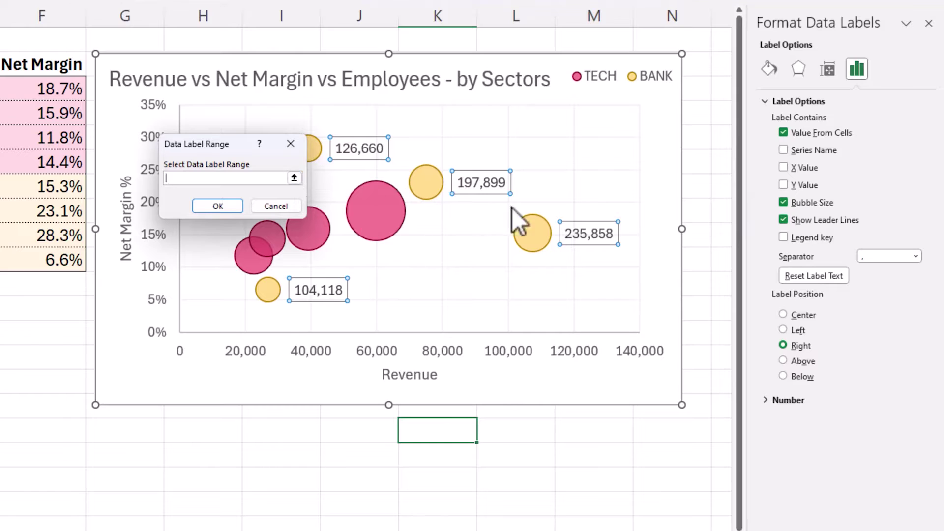
{"action": "mouse_move", "coordinate": [535, 234]}
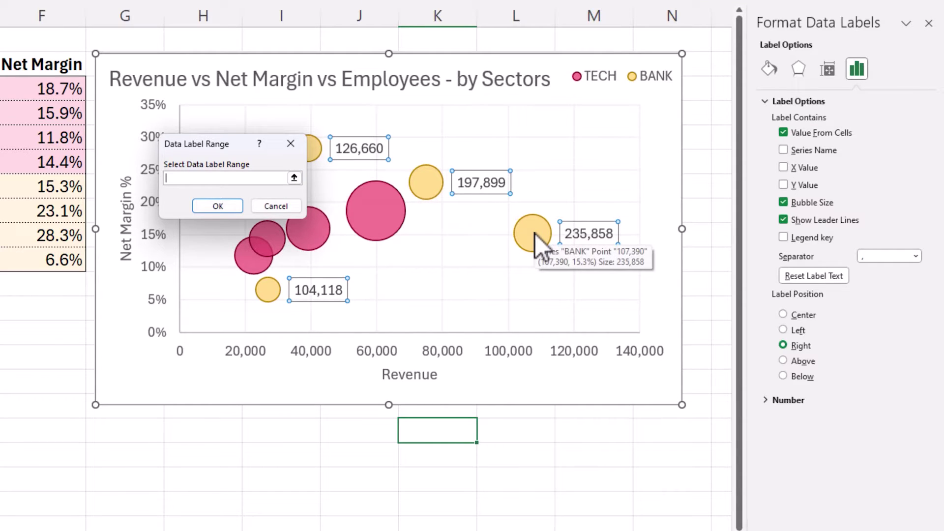
{"action": "left_click", "coordinate": [295, 179]}
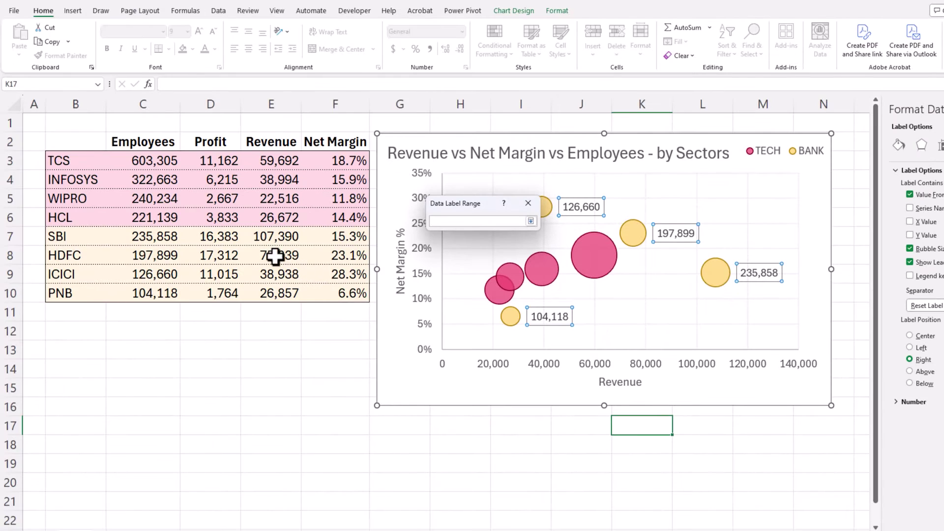
{"action": "left_click_drag", "start_coordinate": [76, 236], "coordinate": [69, 297]}
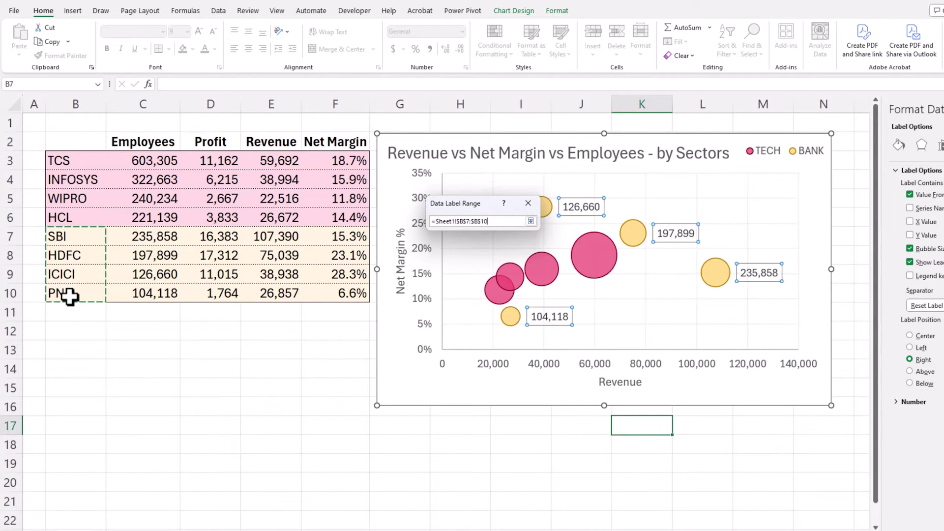
{"action": "key", "text": "Return"}
{"action": "left_click", "coordinate": [479, 254]}
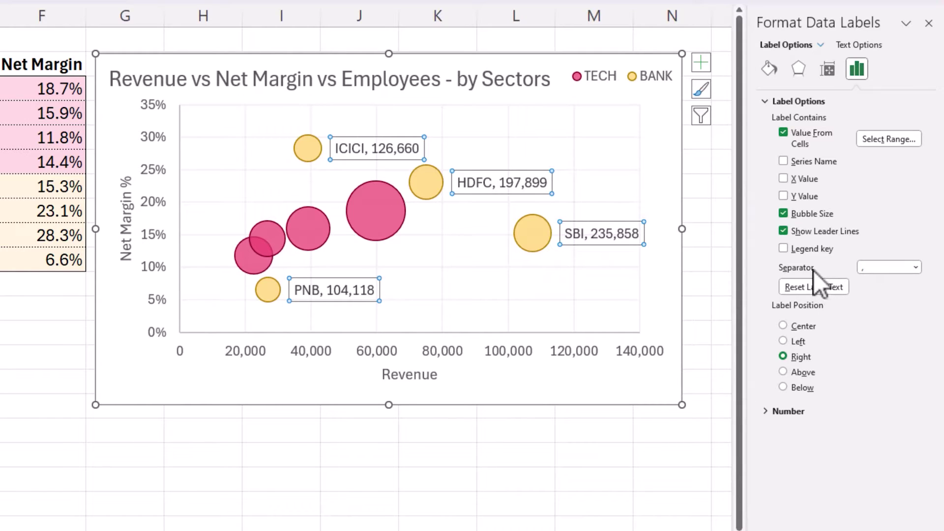
{"action": "left_click", "coordinate": [915, 267]}
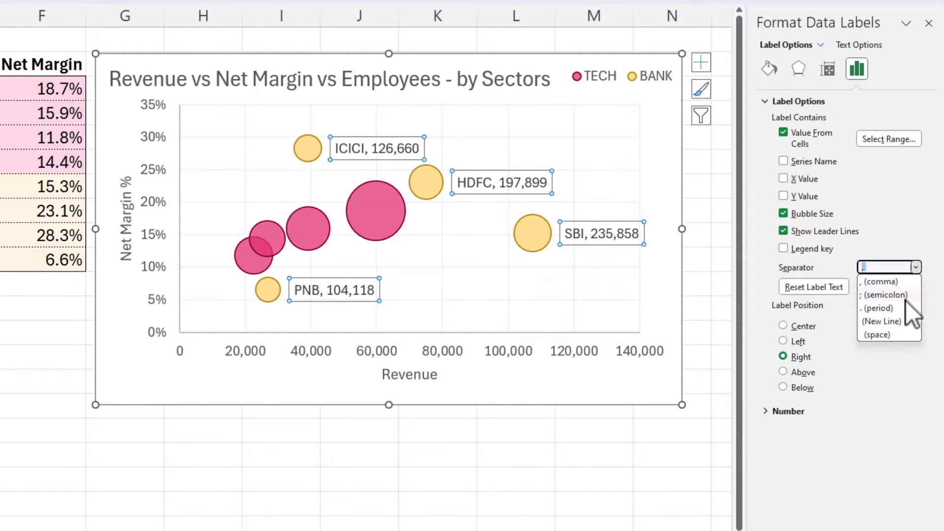
{"action": "left_click", "coordinate": [902, 322]}
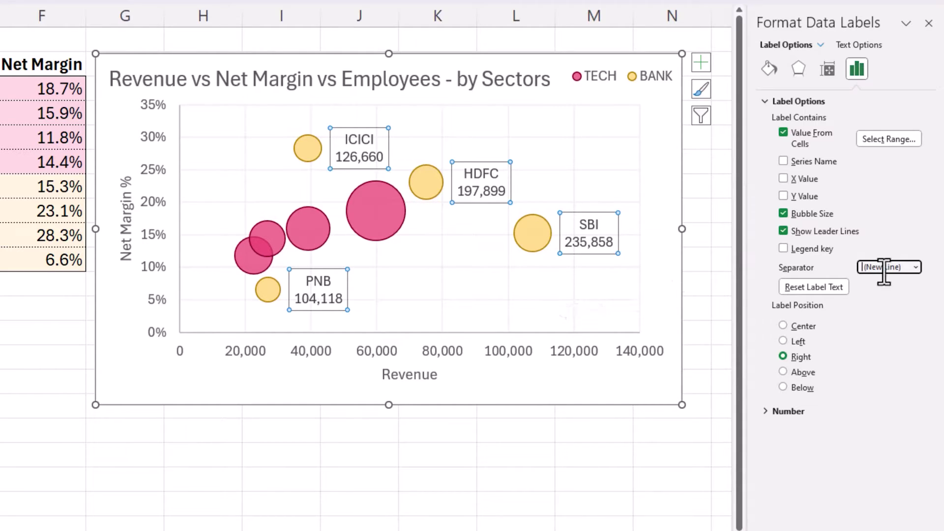
{"action": "left_click", "coordinate": [915, 268]}
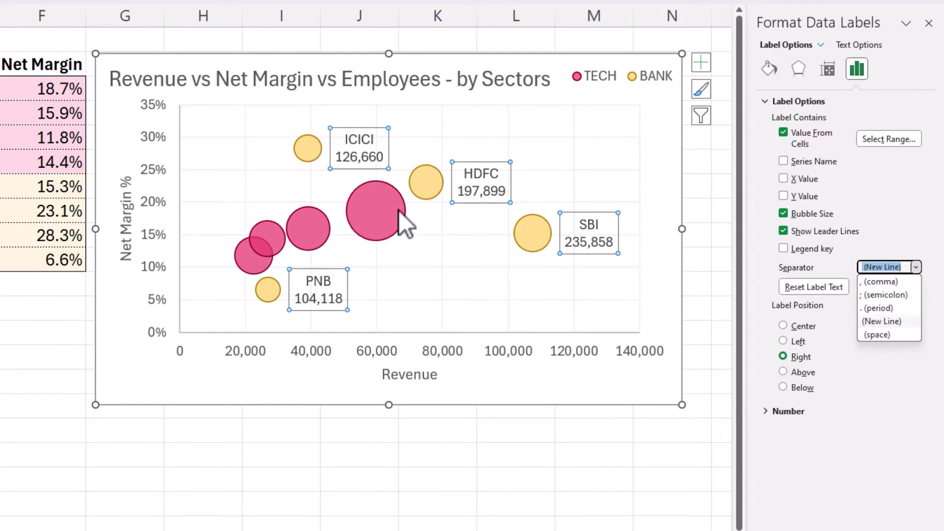
{"action": "key", "text": "Escape"}
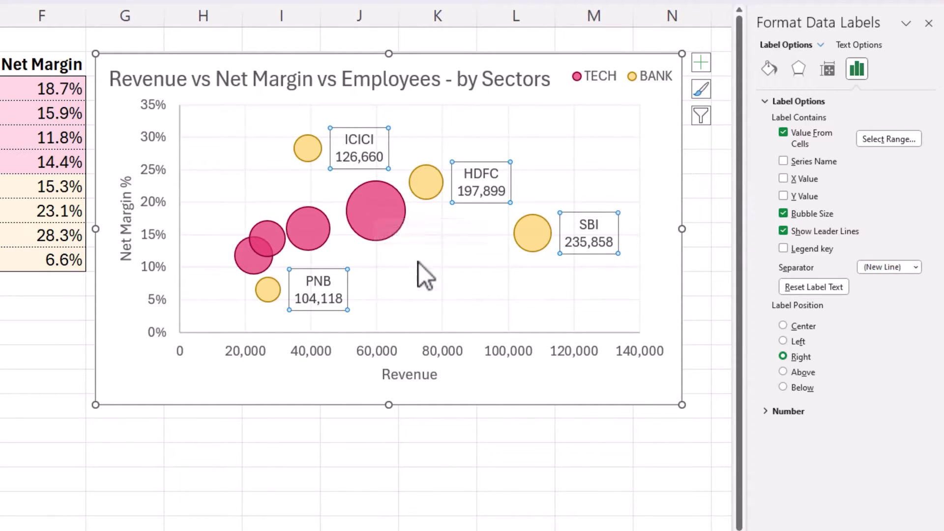
Step: Add data labels to the TECH series bubbles
{"action": "left_click", "coordinate": [410, 253]}
{"action": "left_click", "coordinate": [385, 217]}
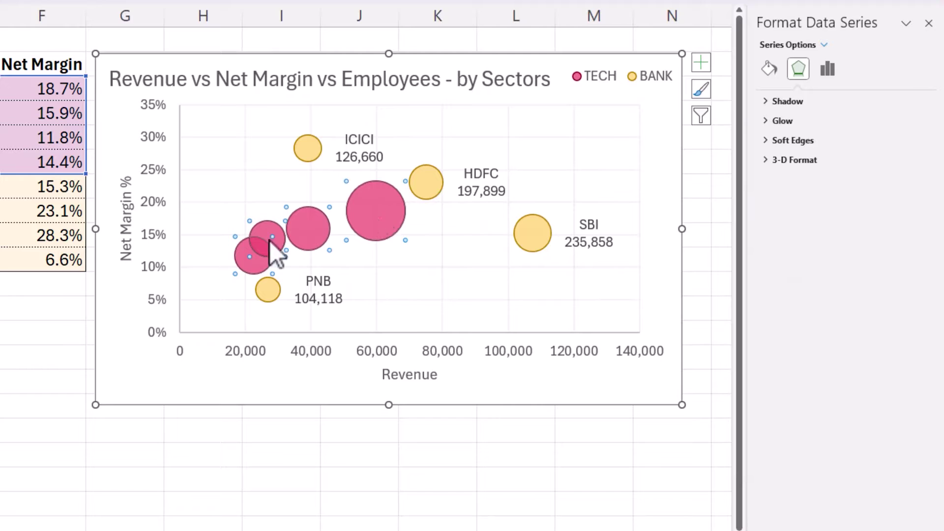
{"action": "left_click", "coordinate": [829, 70]}
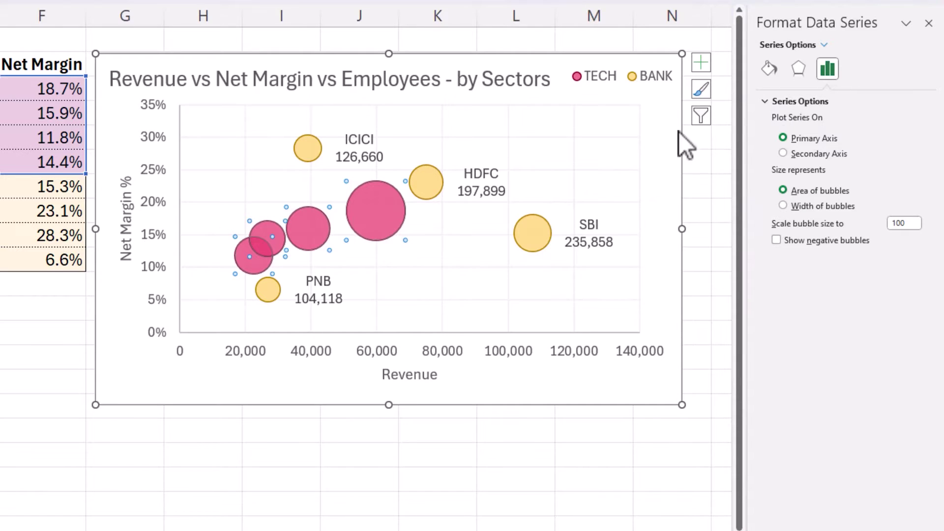
{"action": "right_click", "coordinate": [388, 211]}
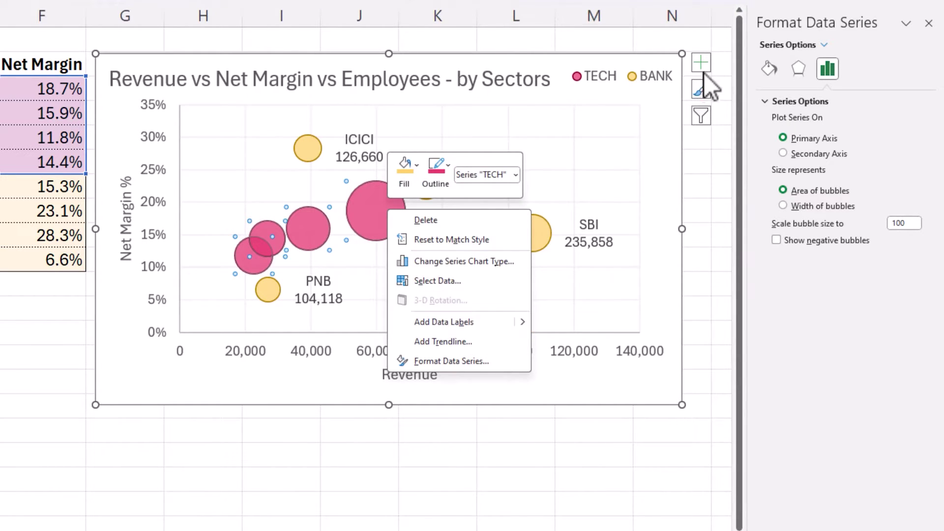
{"action": "left_click", "coordinate": [703, 59]}
{"action": "left_click", "coordinate": [703, 58]}
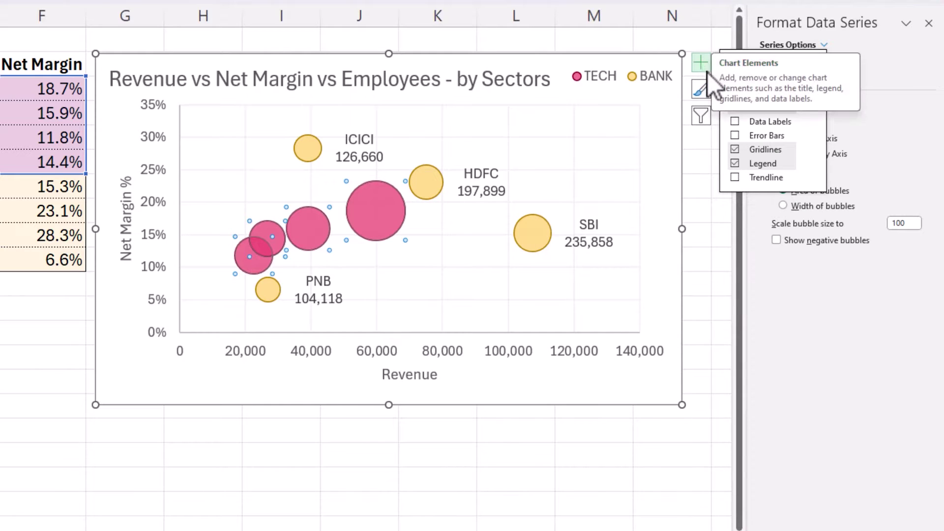
{"action": "left_click", "coordinate": [735, 122]}
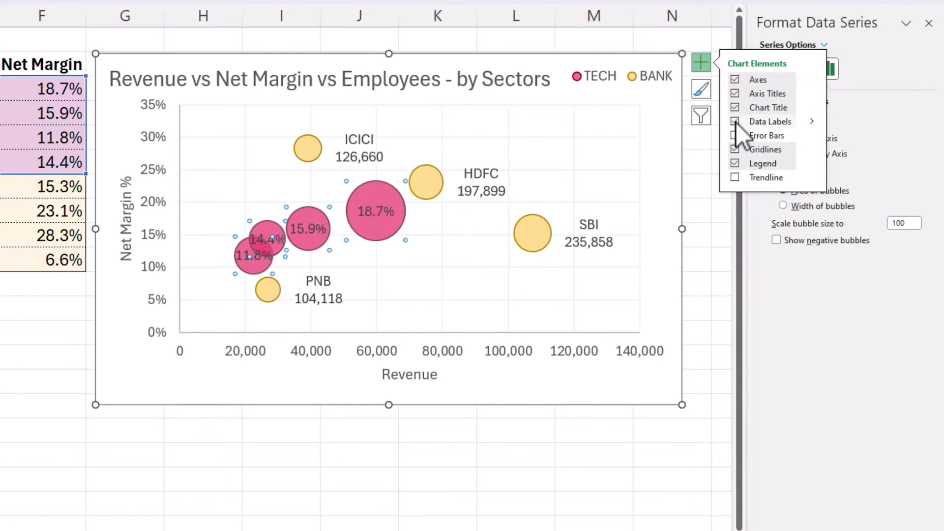
Step: Add the company names from cells B3:B6 to the TECH data labels and set the label separator to New Line
{"action": "left_click", "coordinate": [815, 122]}
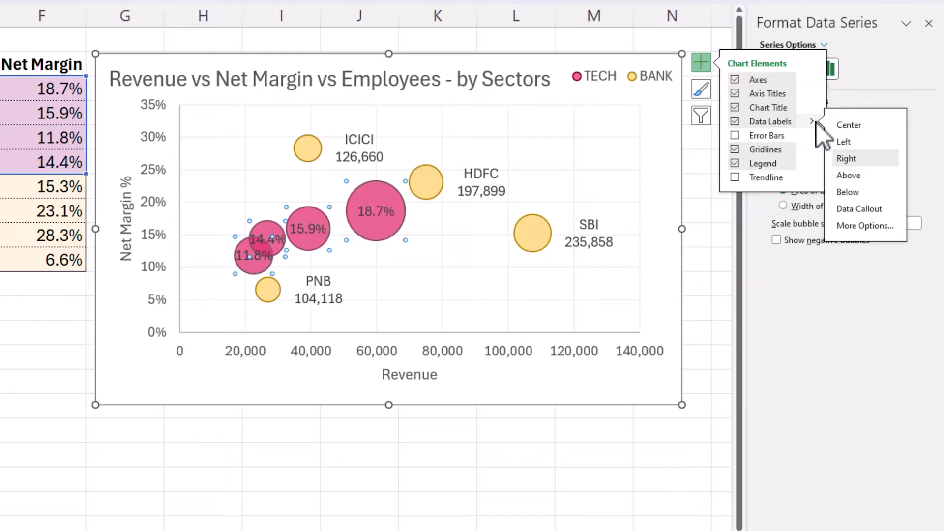
{"action": "left_click", "coordinate": [871, 226]}
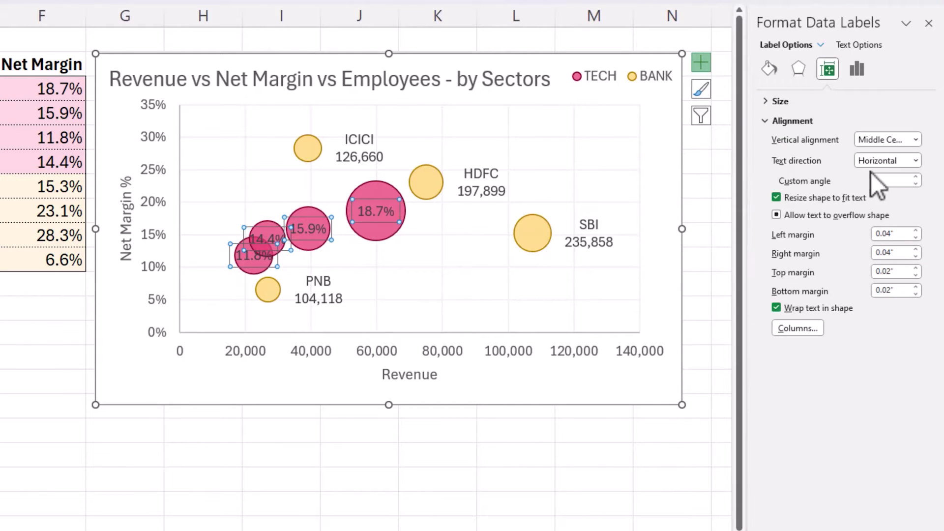
{"action": "left_click", "coordinate": [856, 68]}
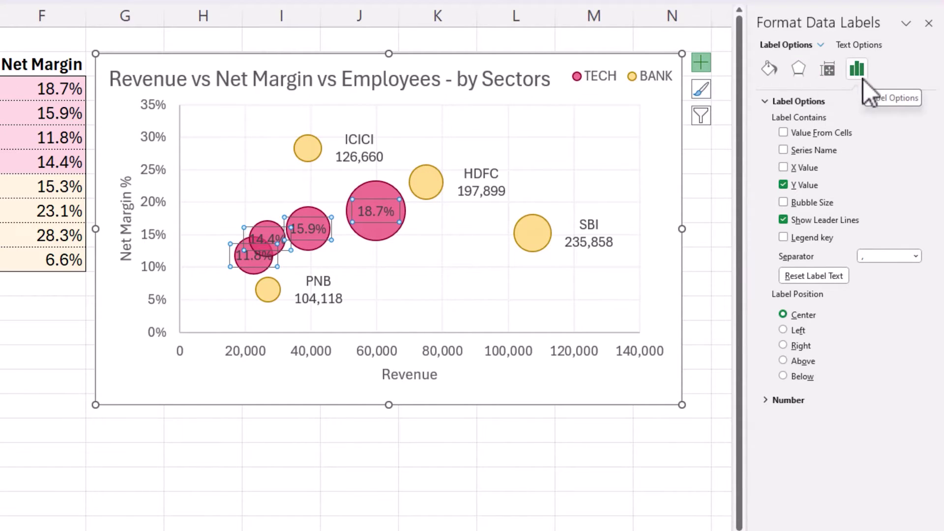
{"action": "left_click", "coordinate": [804, 133]}
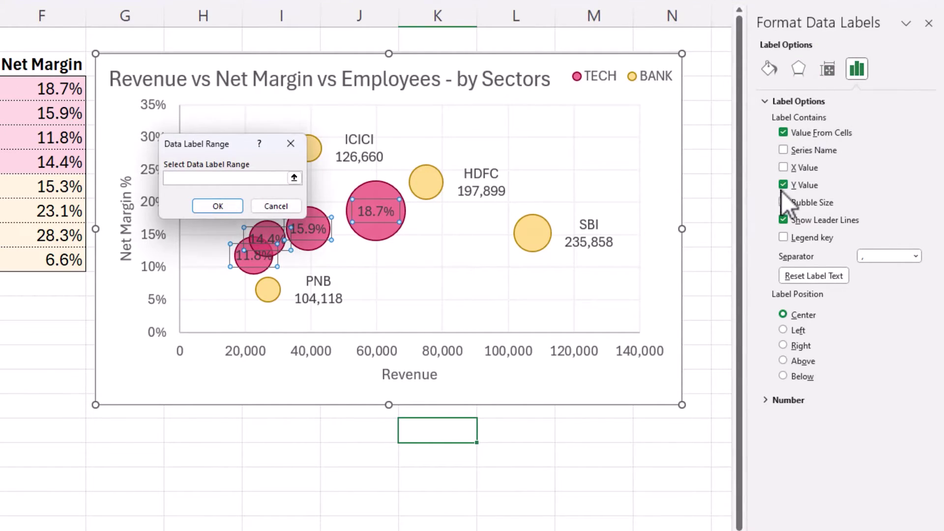
{"action": "left_click", "coordinate": [294, 178]}
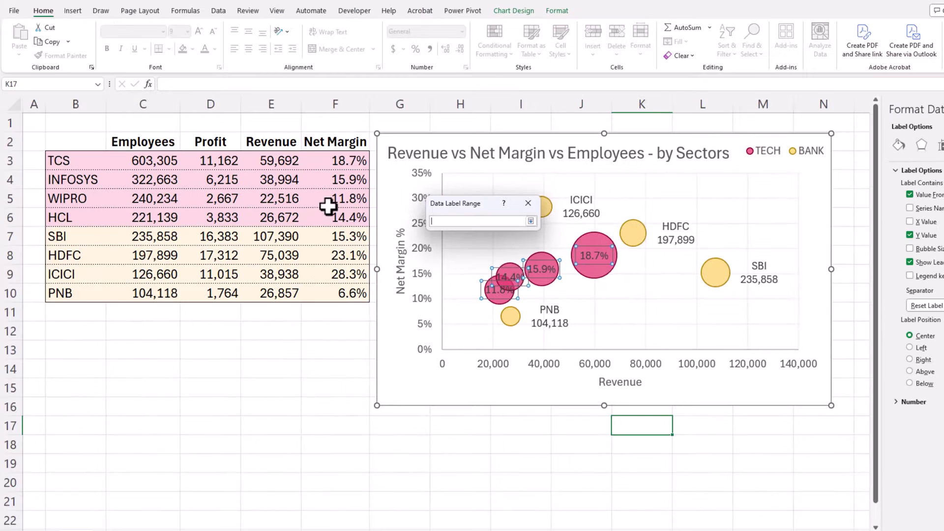
{"action": "left_click_drag", "start_coordinate": [0, 91], "coordinate": [0, 153]}
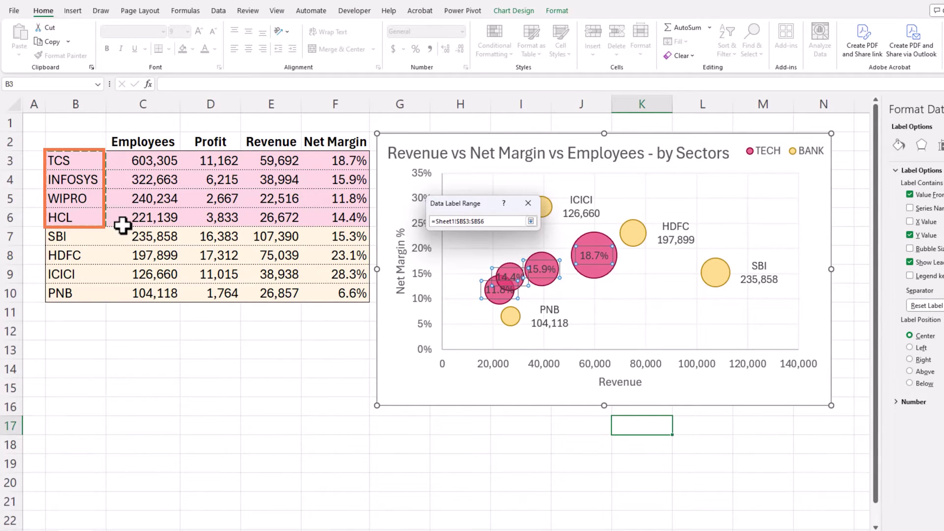
{"action": "key", "text": "Return"}
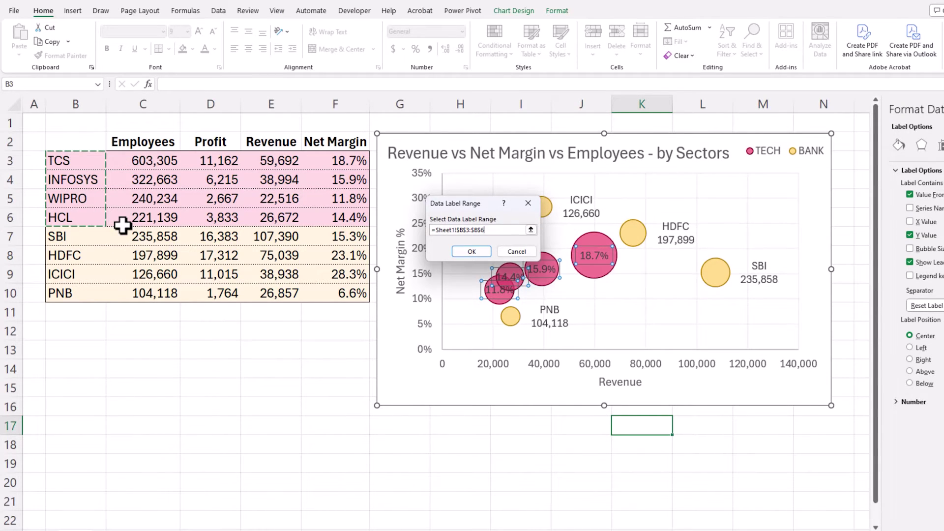
{"action": "left_click", "coordinate": [471, 251]}
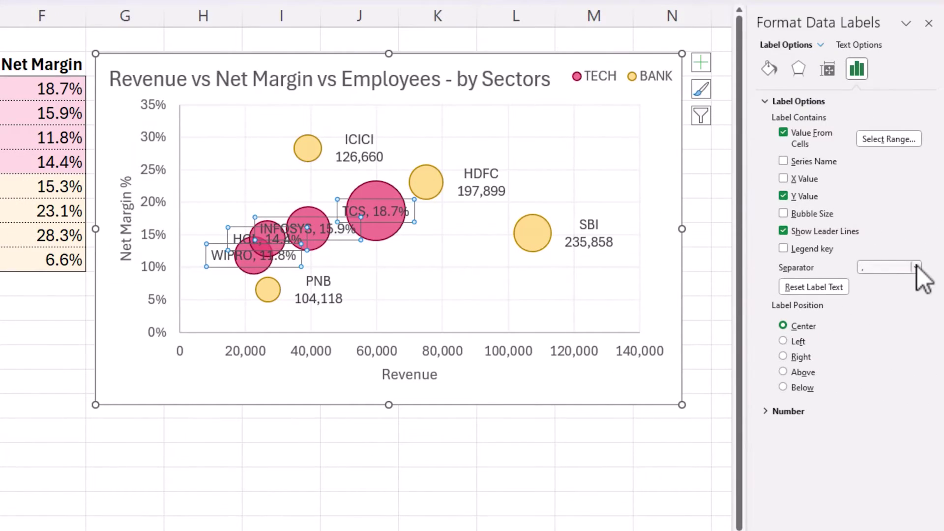
{"action": "left_click", "coordinate": [917, 266]}
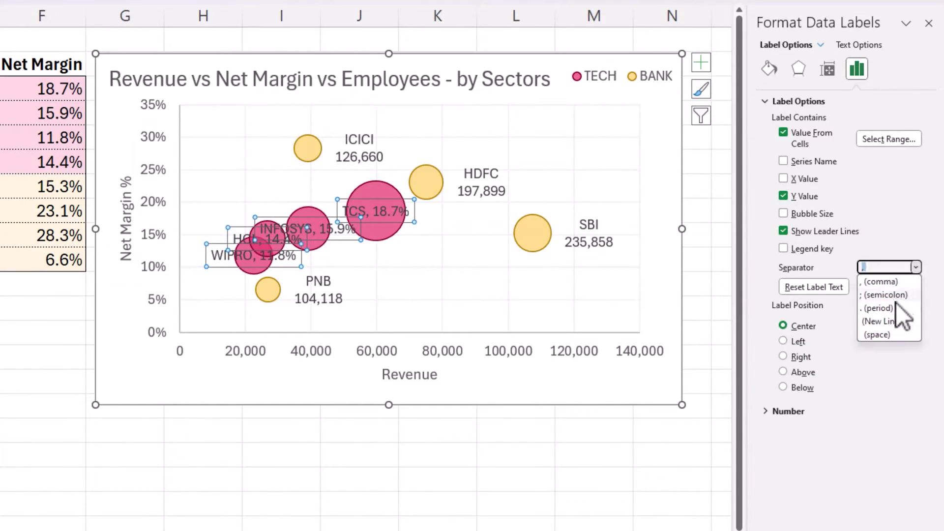
{"action": "left_click", "coordinate": [891, 319]}
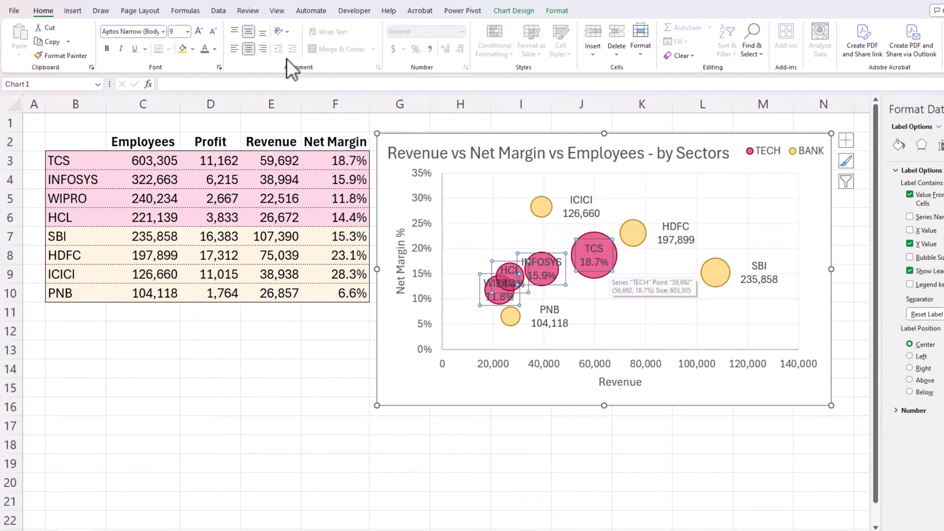
Step: Reduce the TECH data labels to font size 6, color their text in the lightest shade below white, and deselect the chart
{"action": "left_click", "coordinate": [213, 32]}
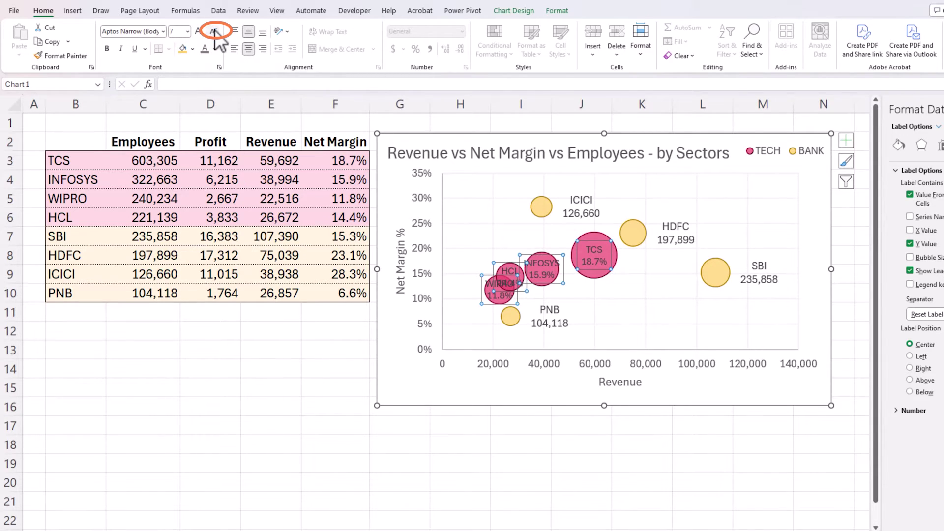
{"action": "left_click", "coordinate": [215, 49]}
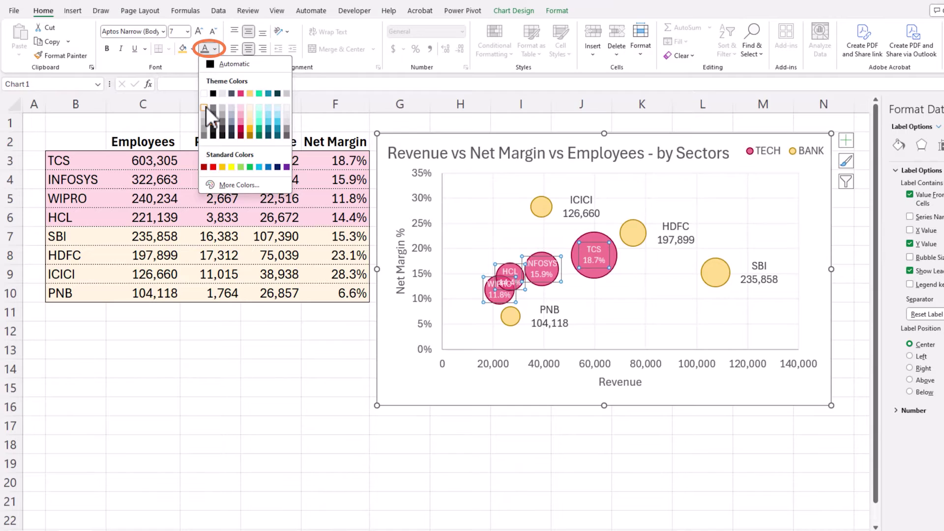
{"action": "left_click", "coordinate": [206, 107]}
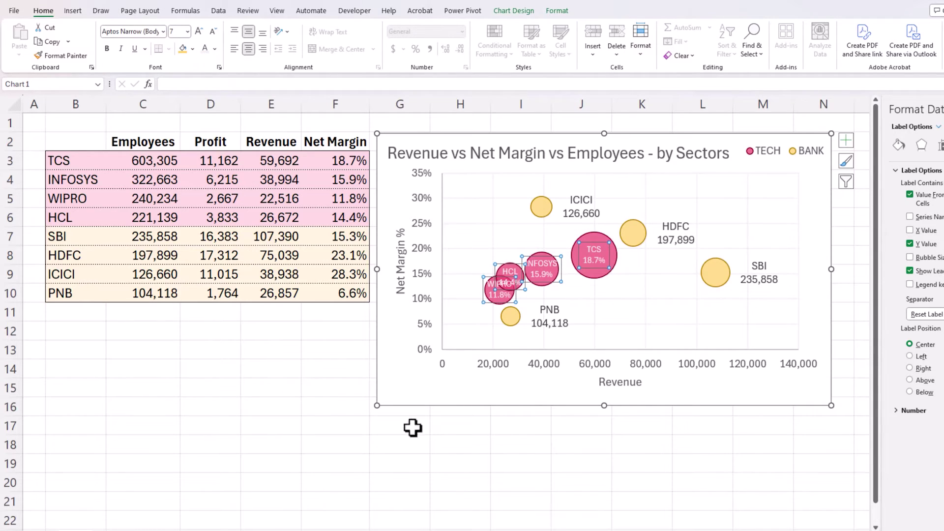
{"action": "left_click", "coordinate": [645, 447]}
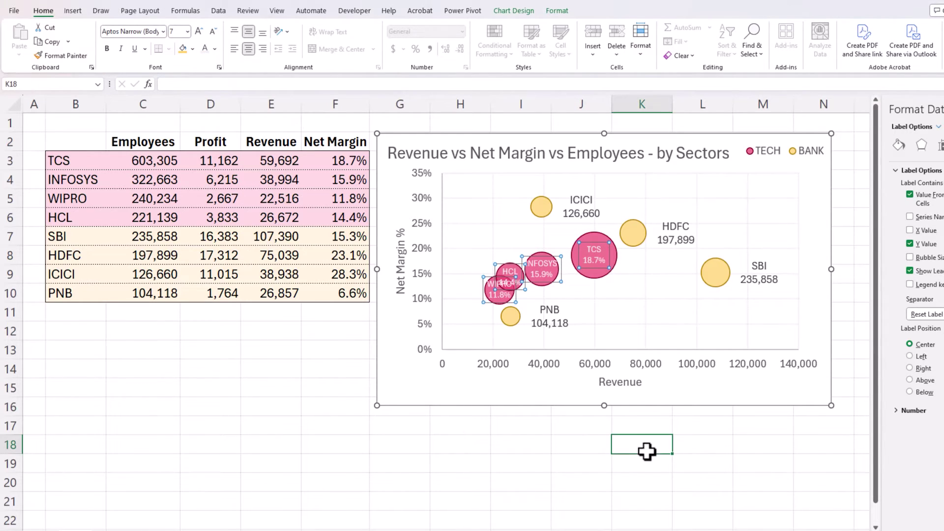
{"action": "left_click", "coordinate": [556, 270]}
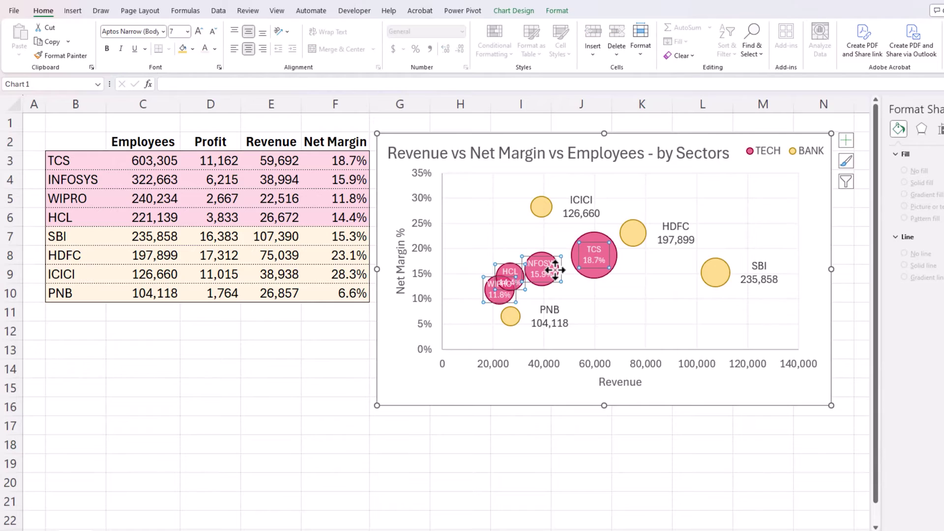
{"action": "left_click", "coordinate": [213, 31]}
{"action": "left_click", "coordinate": [621, 463]}
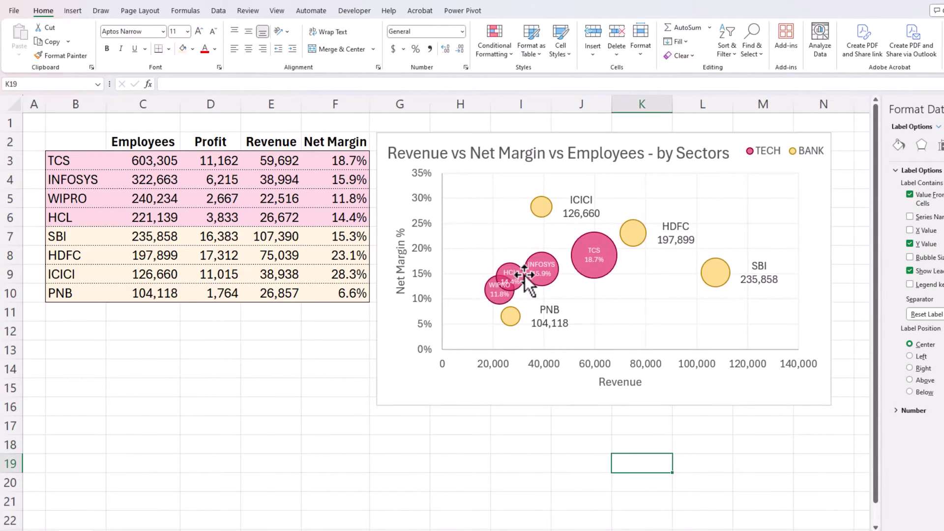
Step: Reduce the BANK data labels to font size 6 and deselect the chart
{"action": "left_click", "coordinate": [674, 240]}
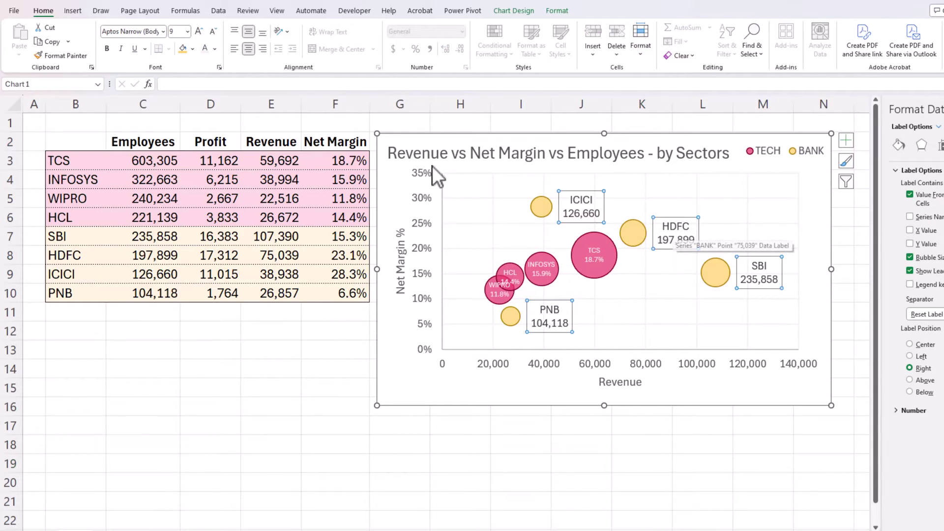
{"action": "left_click", "coordinate": [213, 31]}
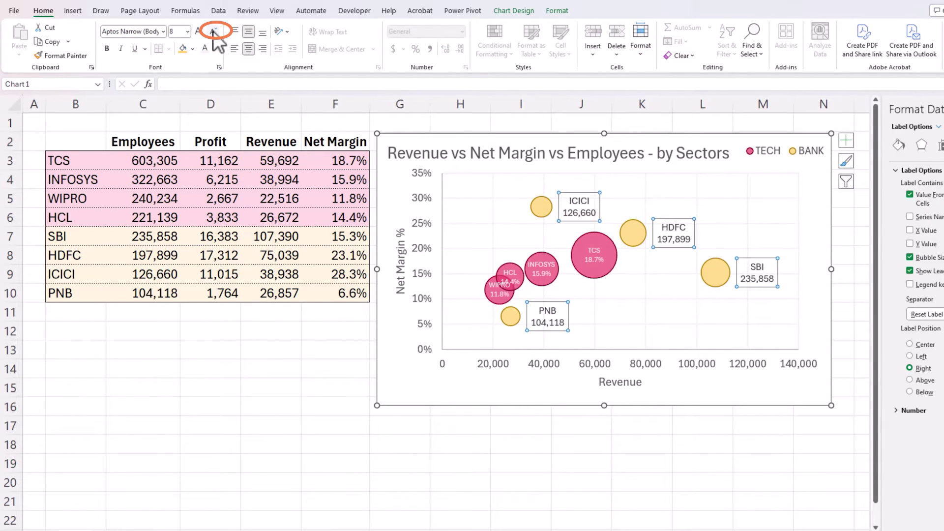
{"action": "left_click", "coordinate": [213, 30]}
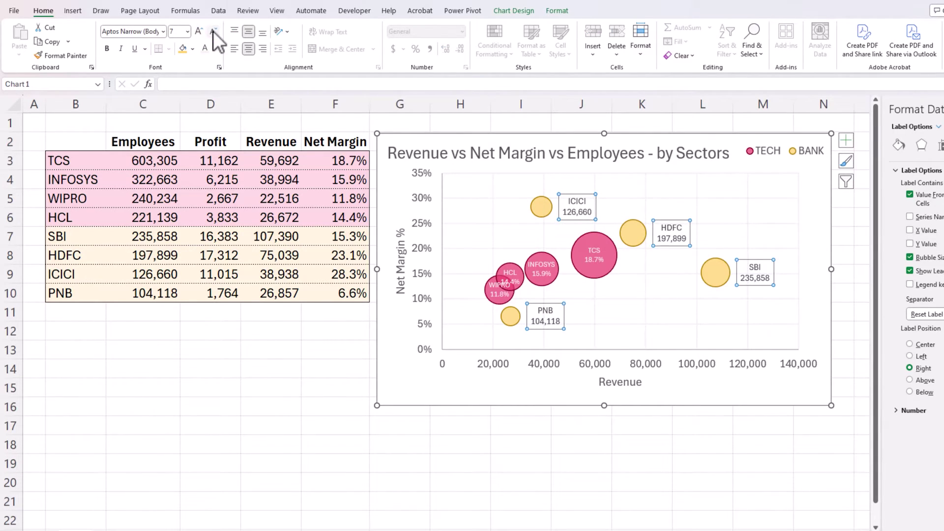
{"action": "left_click", "coordinate": [634, 432]}
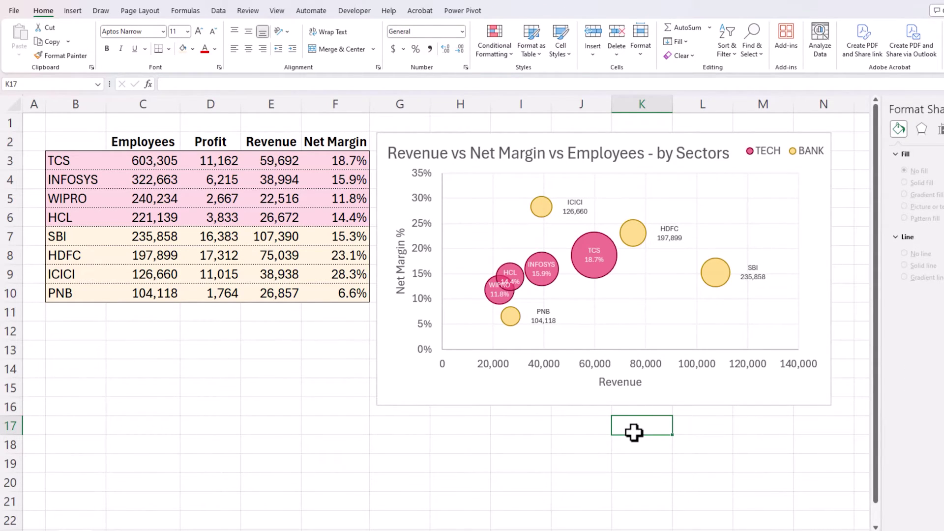
{"action": "left_click", "coordinate": [550, 263]}
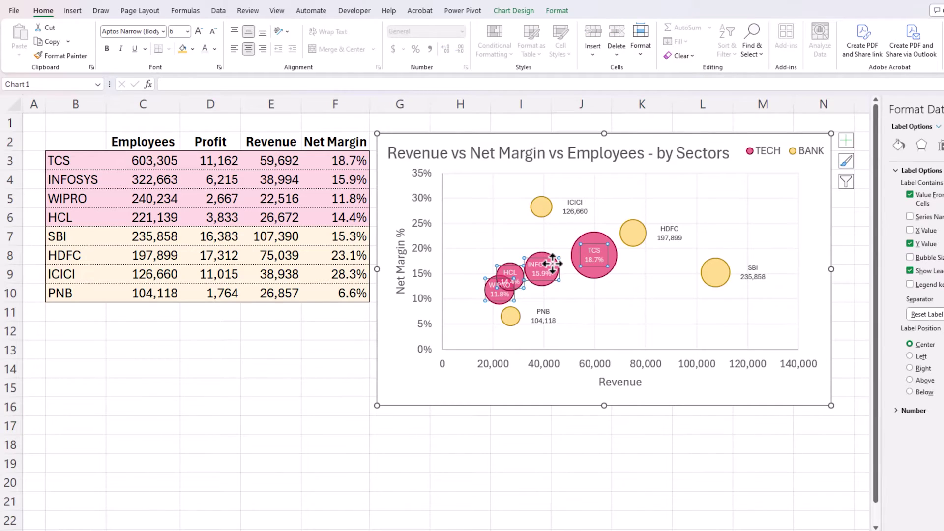
{"action": "left_click", "coordinate": [662, 234]}
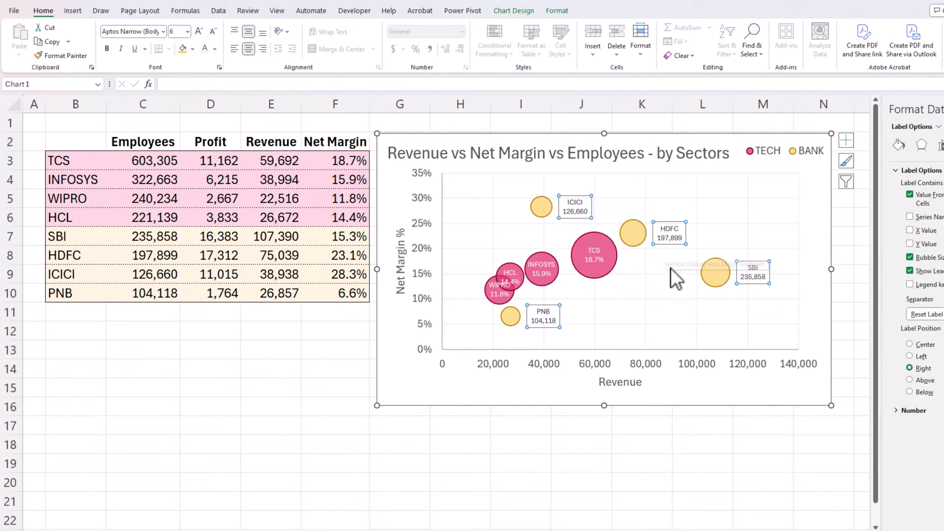
{"action": "left_click", "coordinate": [677, 434]}
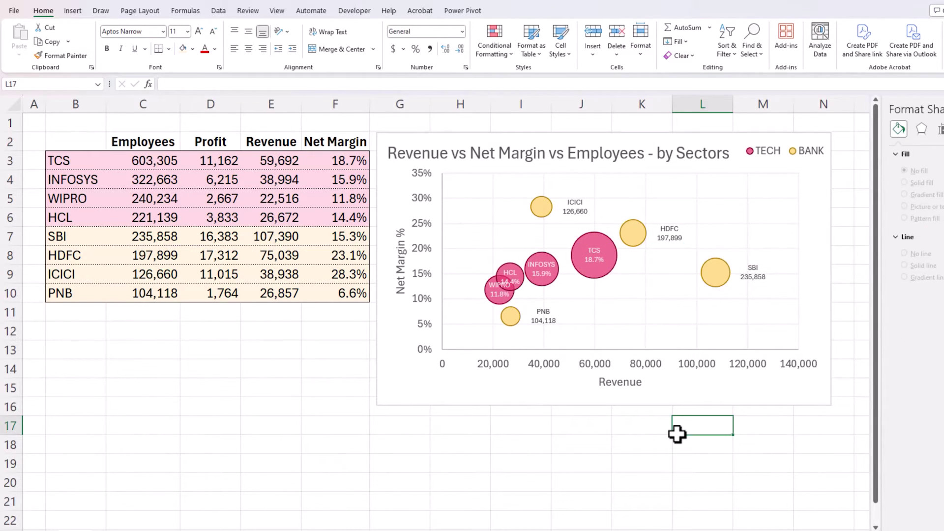
Step: Nudge the chart slightly upward on the worksheet and display the list of its chart elements
{"action": "left_click_drag", "start_coordinate": [679, 403], "coordinate": [681, 396]}
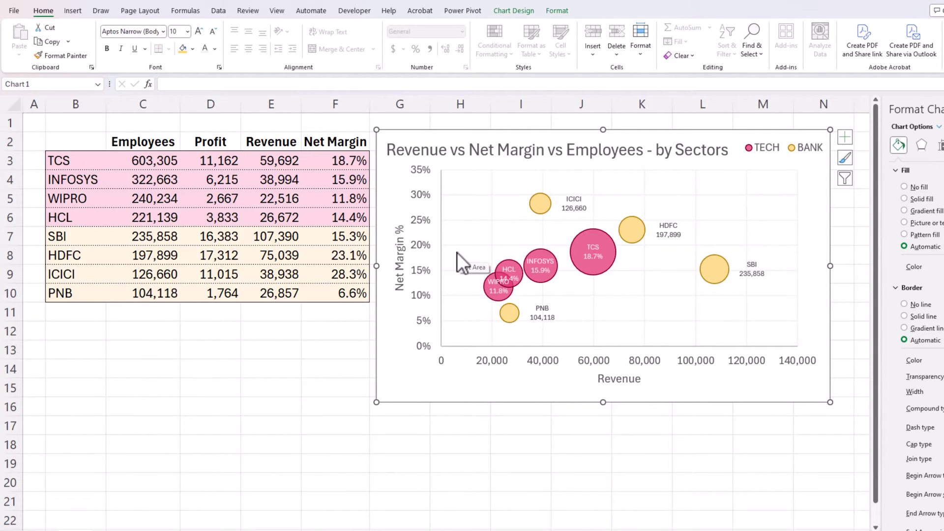
{"action": "mouse_move", "coordinate": [608, 265]}
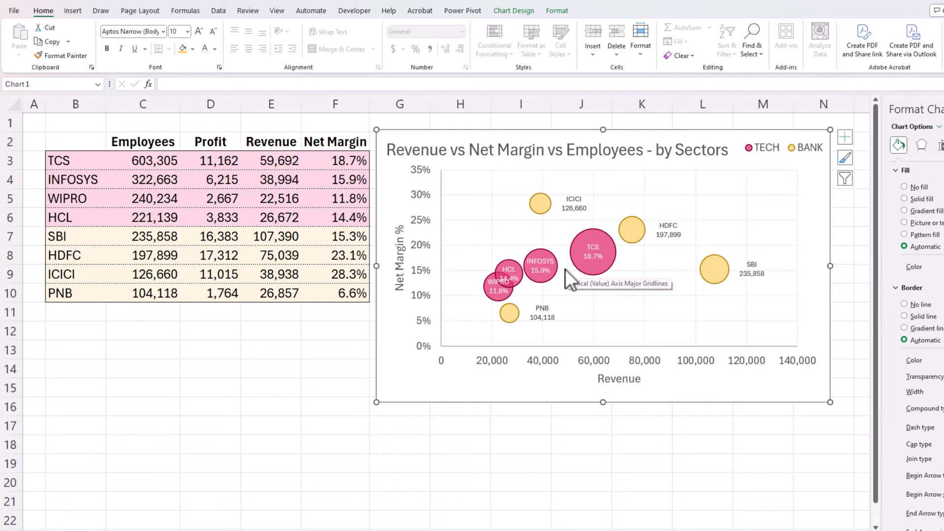
{"action": "left_click", "coordinate": [845, 136]}
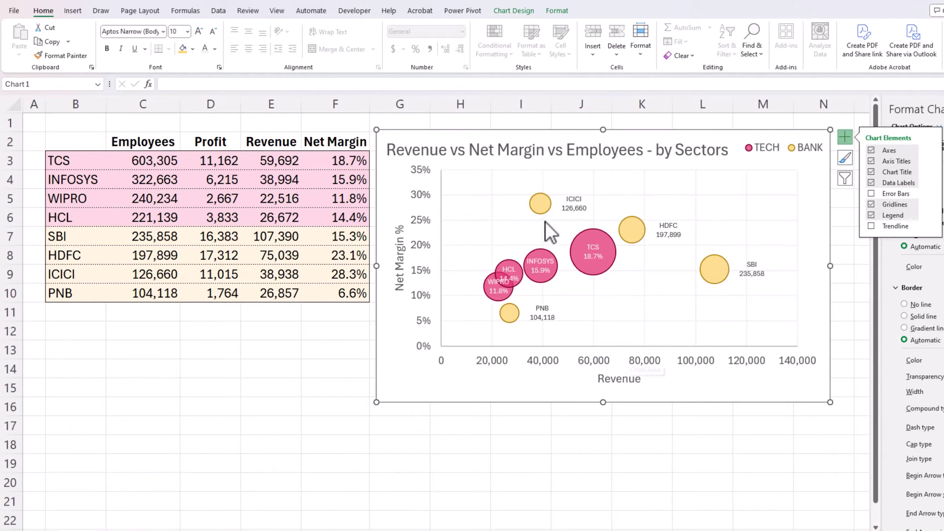
{"action": "mouse_move", "coordinate": [544, 206]}
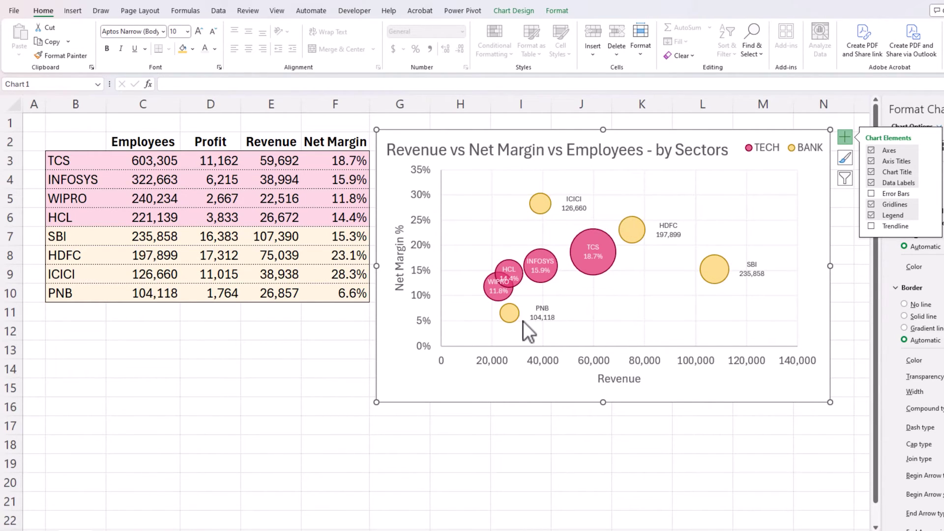